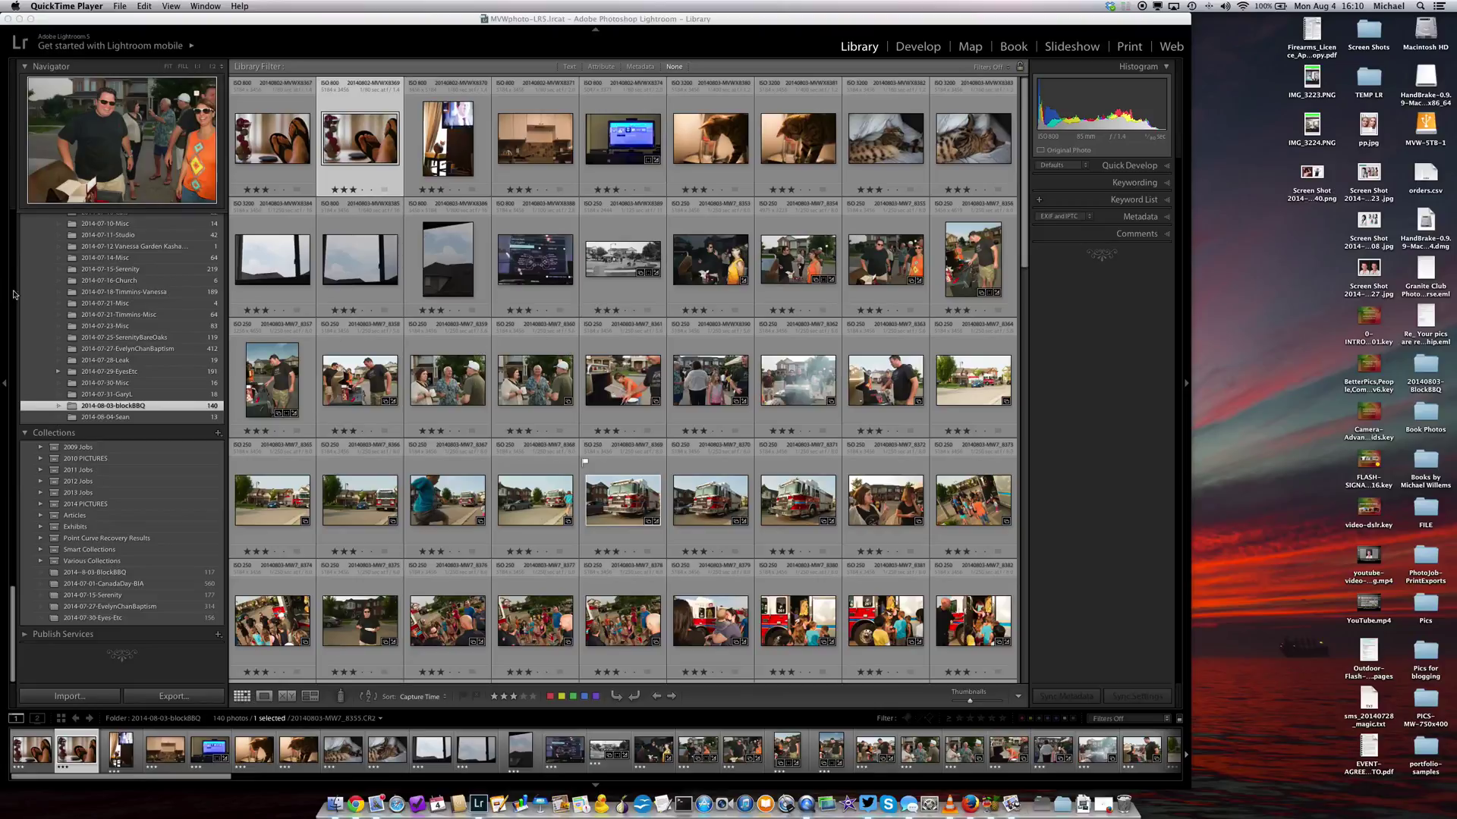
# Show the fire-truck photo from the 2014-08-03-blockBBQ folder in Loupe view.
pyautogui.click(801, 507)
pyautogui.press('e')
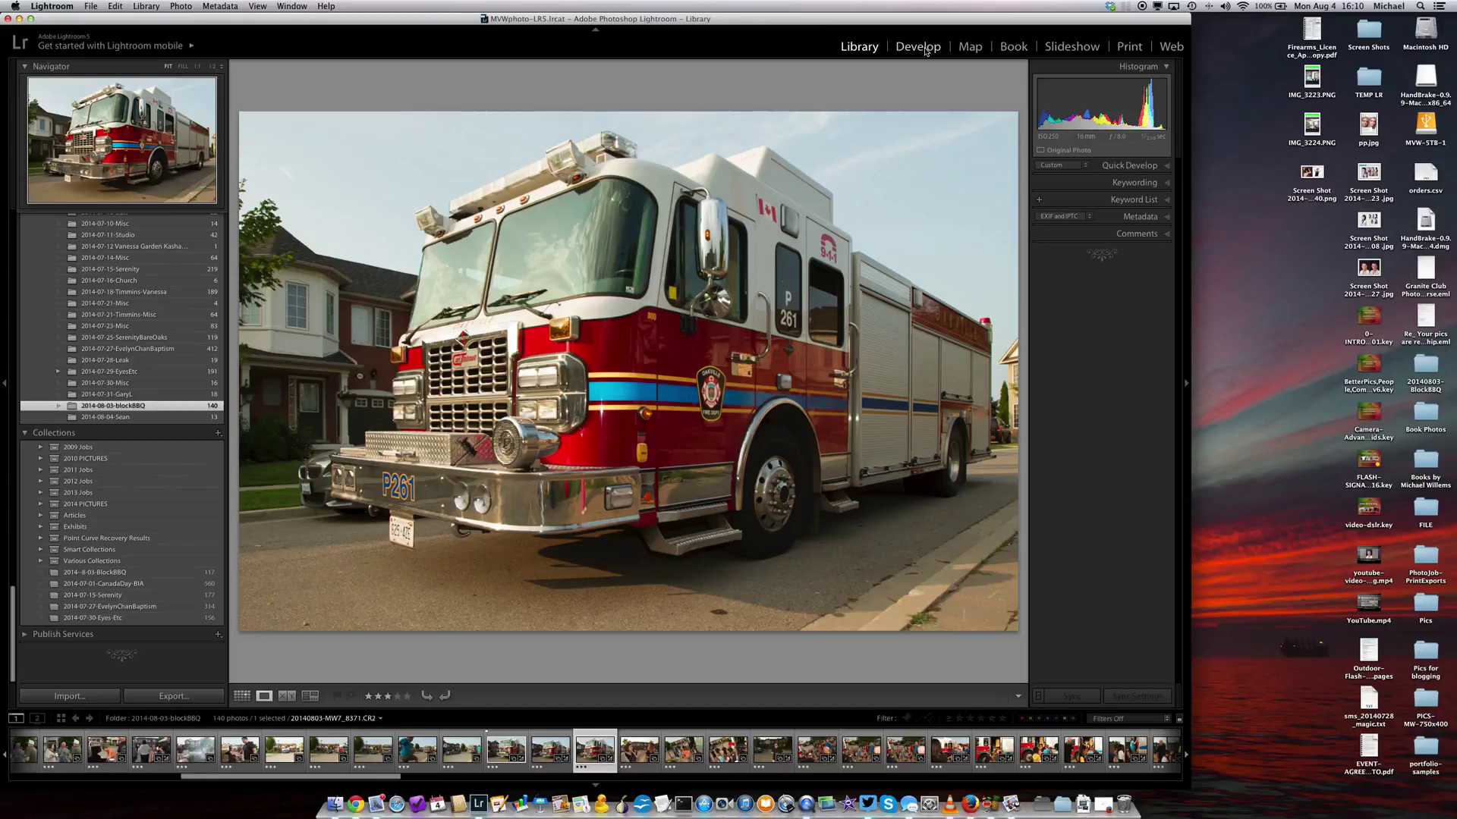
# In Develop, preview the Camera Standard, Camera Landscape and Camera Portrait calibration profiles.
pyautogui.click(925, 49)
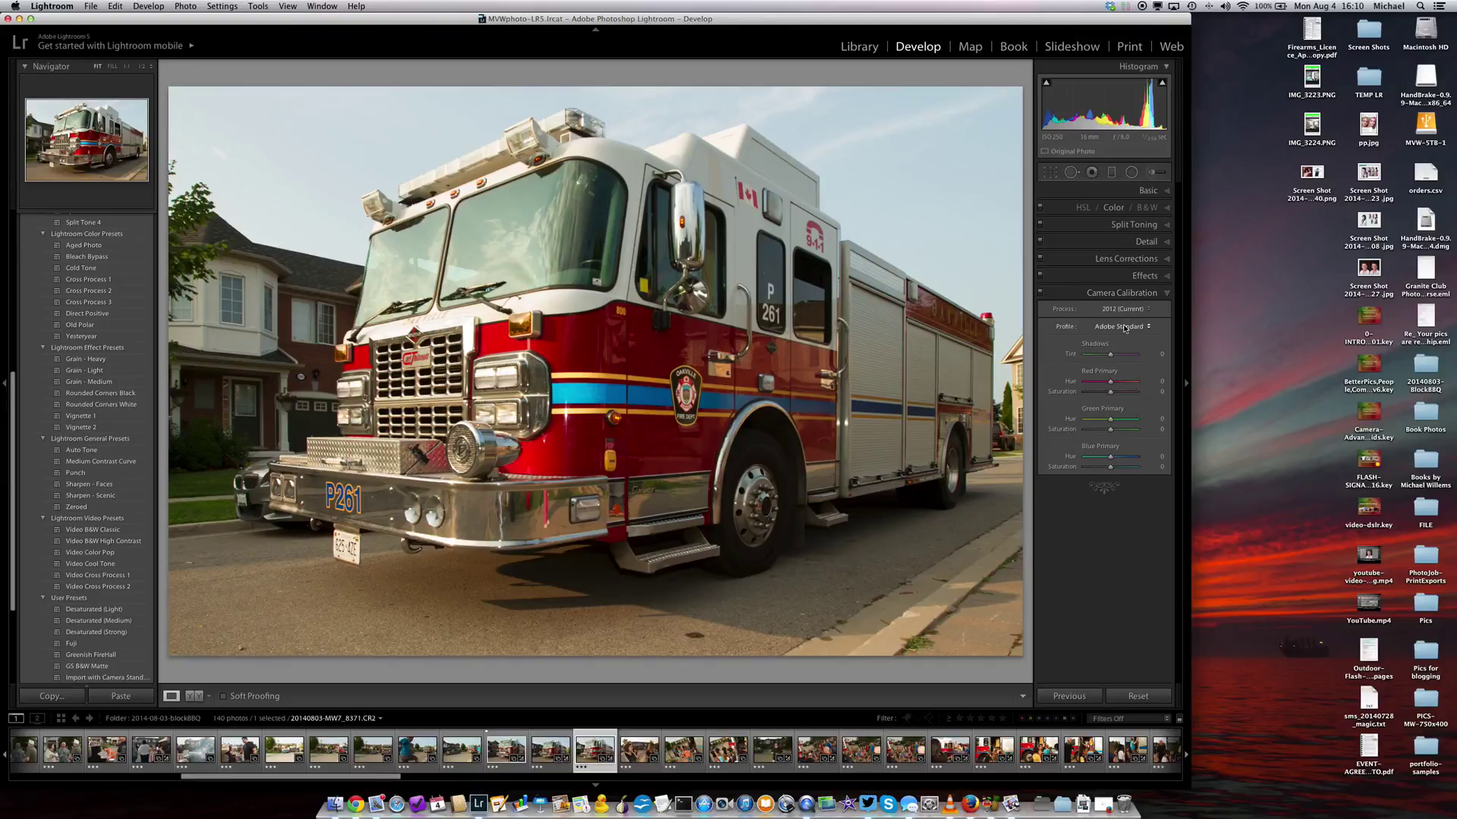
pyautogui.click(1124, 327)
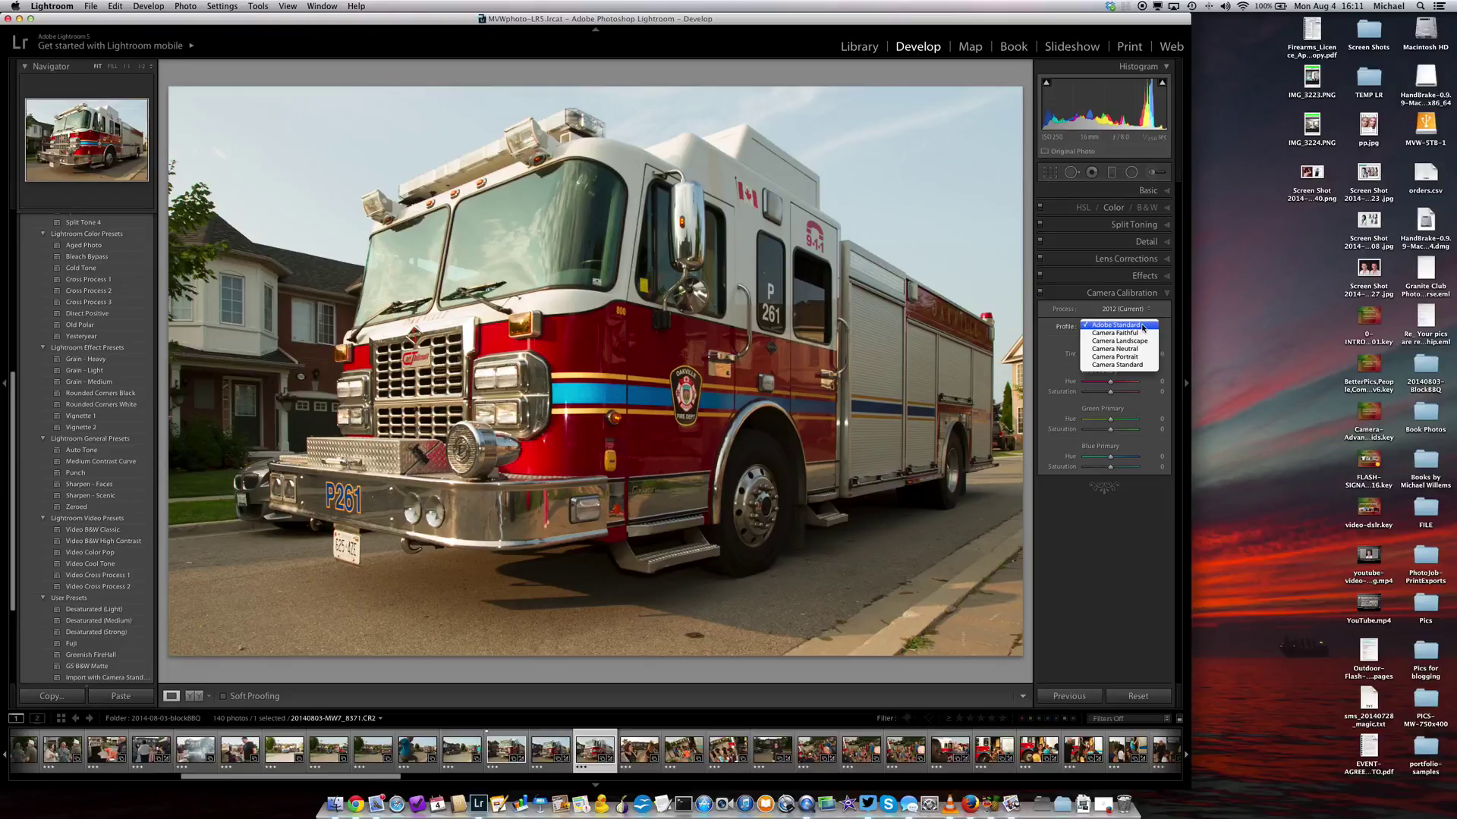
pyautogui.click(1141, 365)
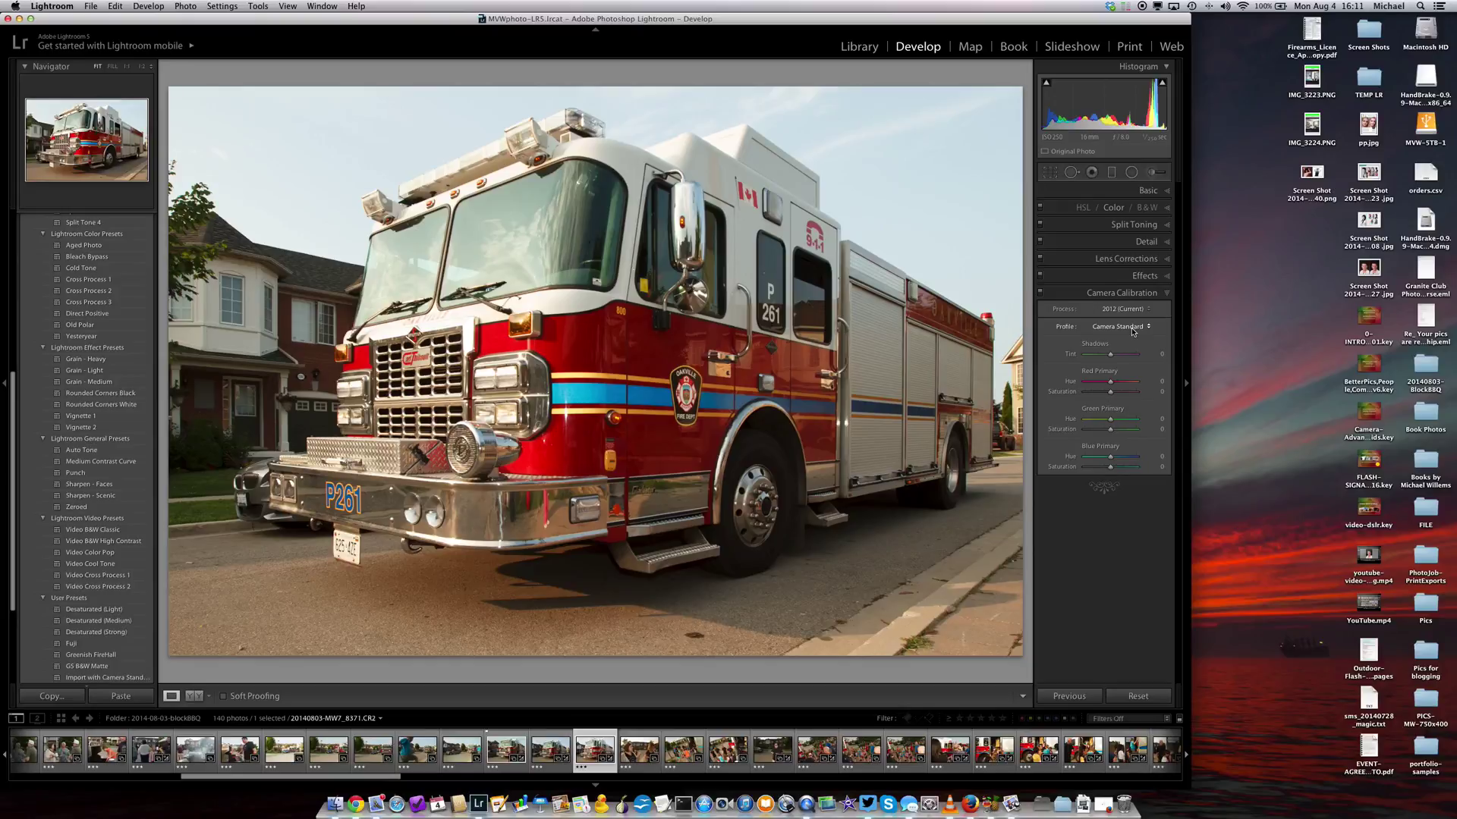
pyautogui.click(1132, 331)
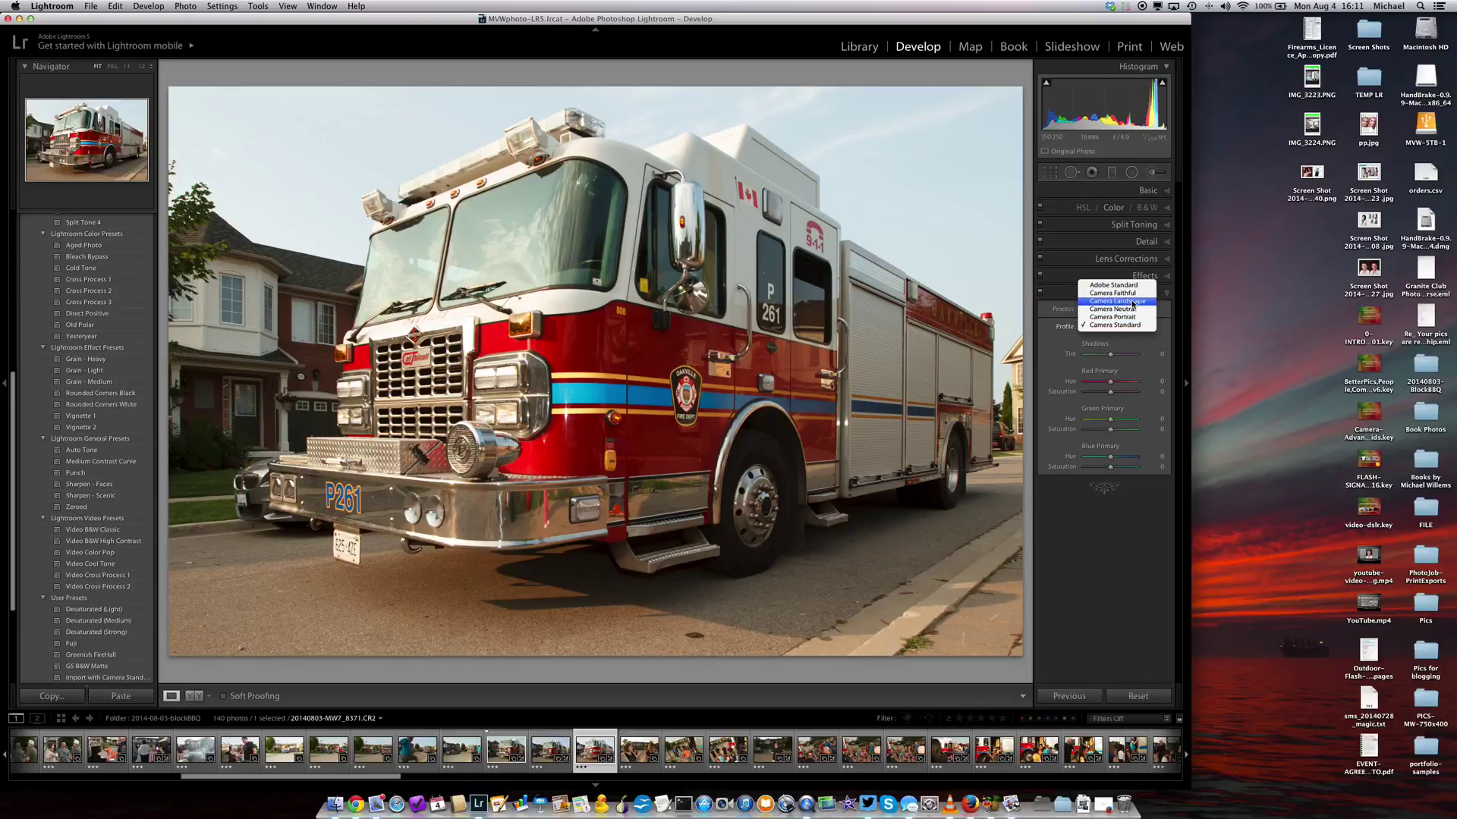
pyautogui.click(1133, 302)
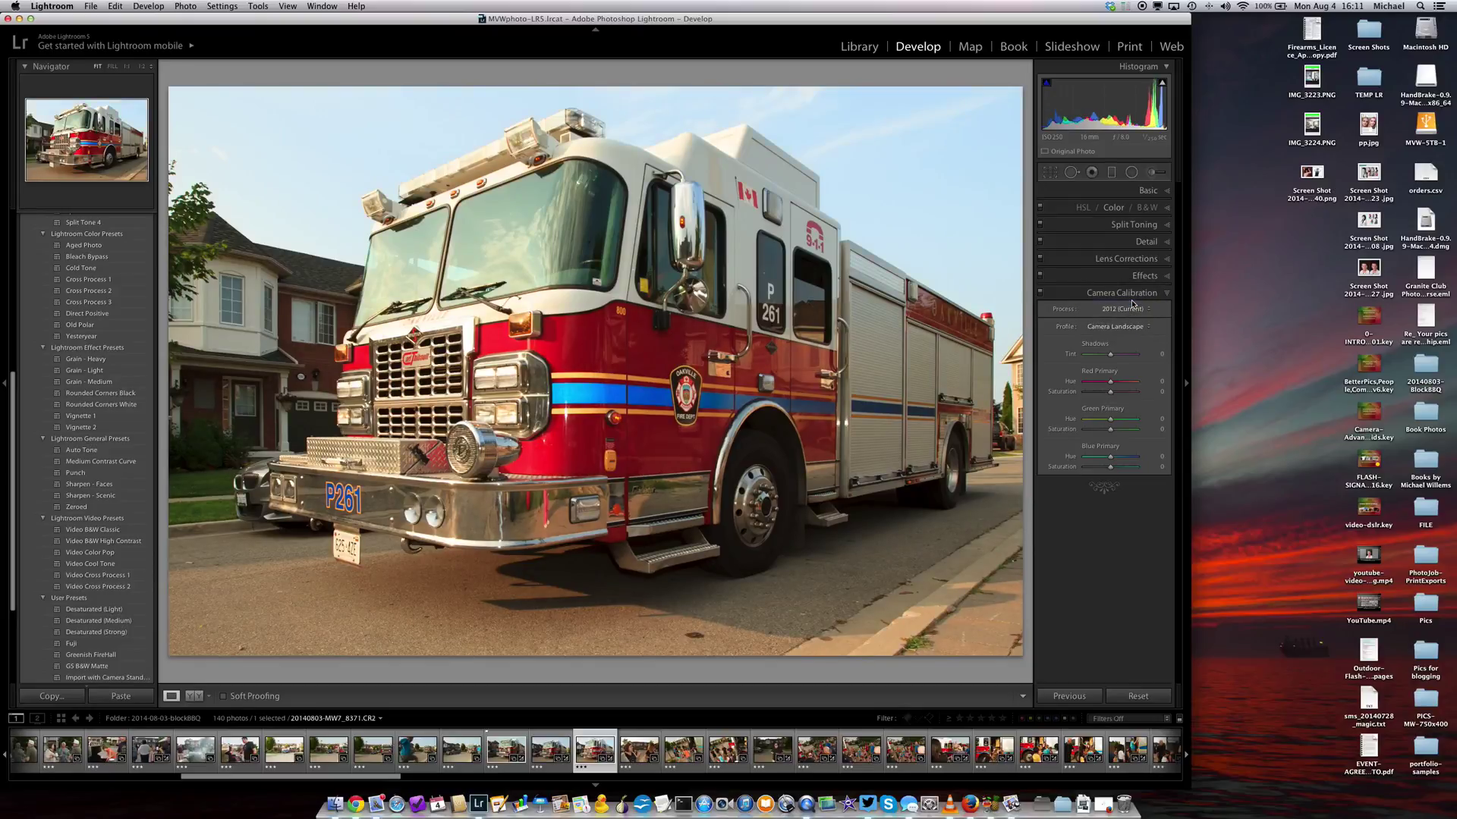
pyautogui.click(1131, 326)
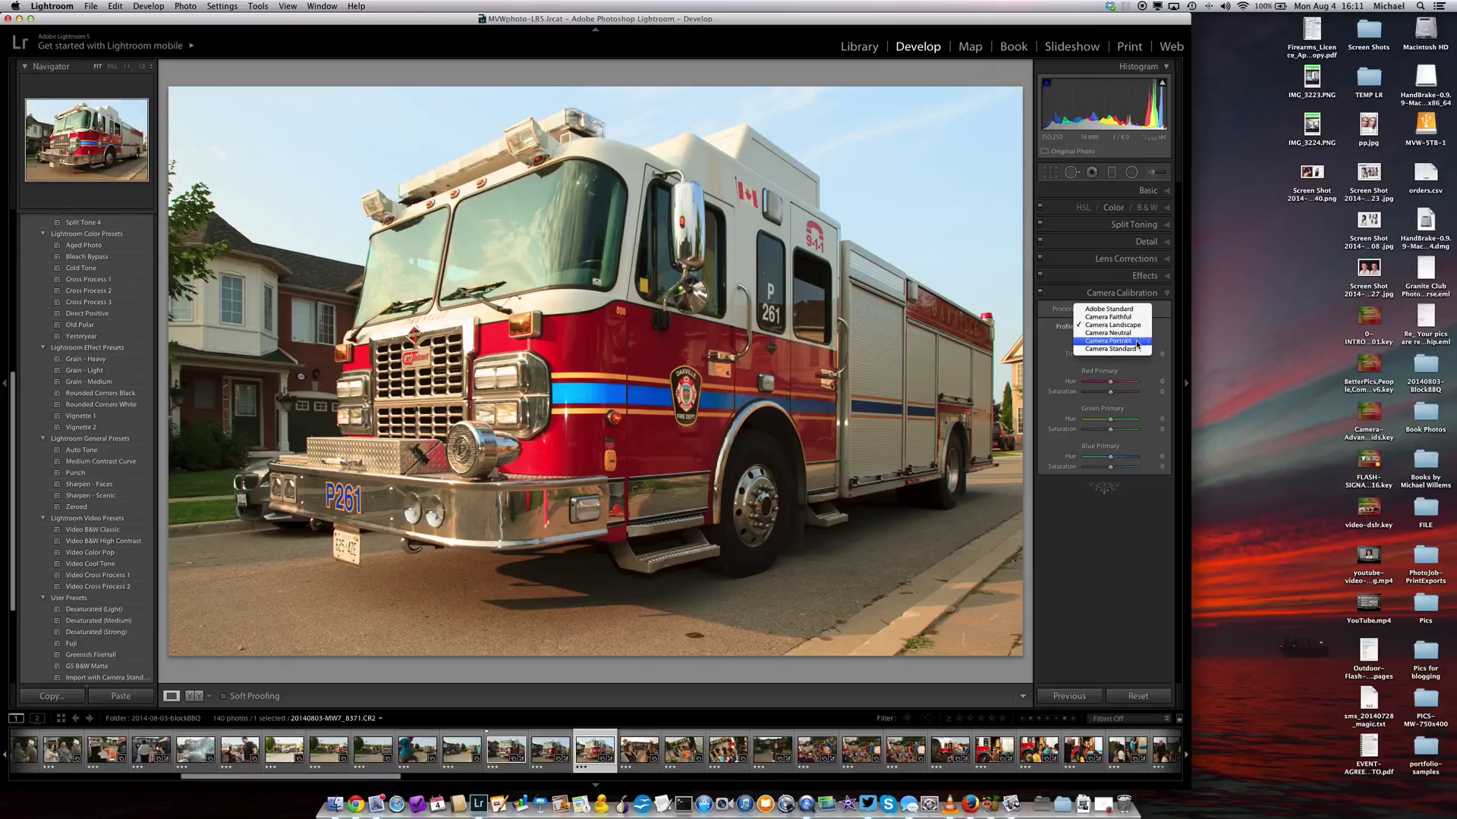
pyautogui.click(1136, 342)
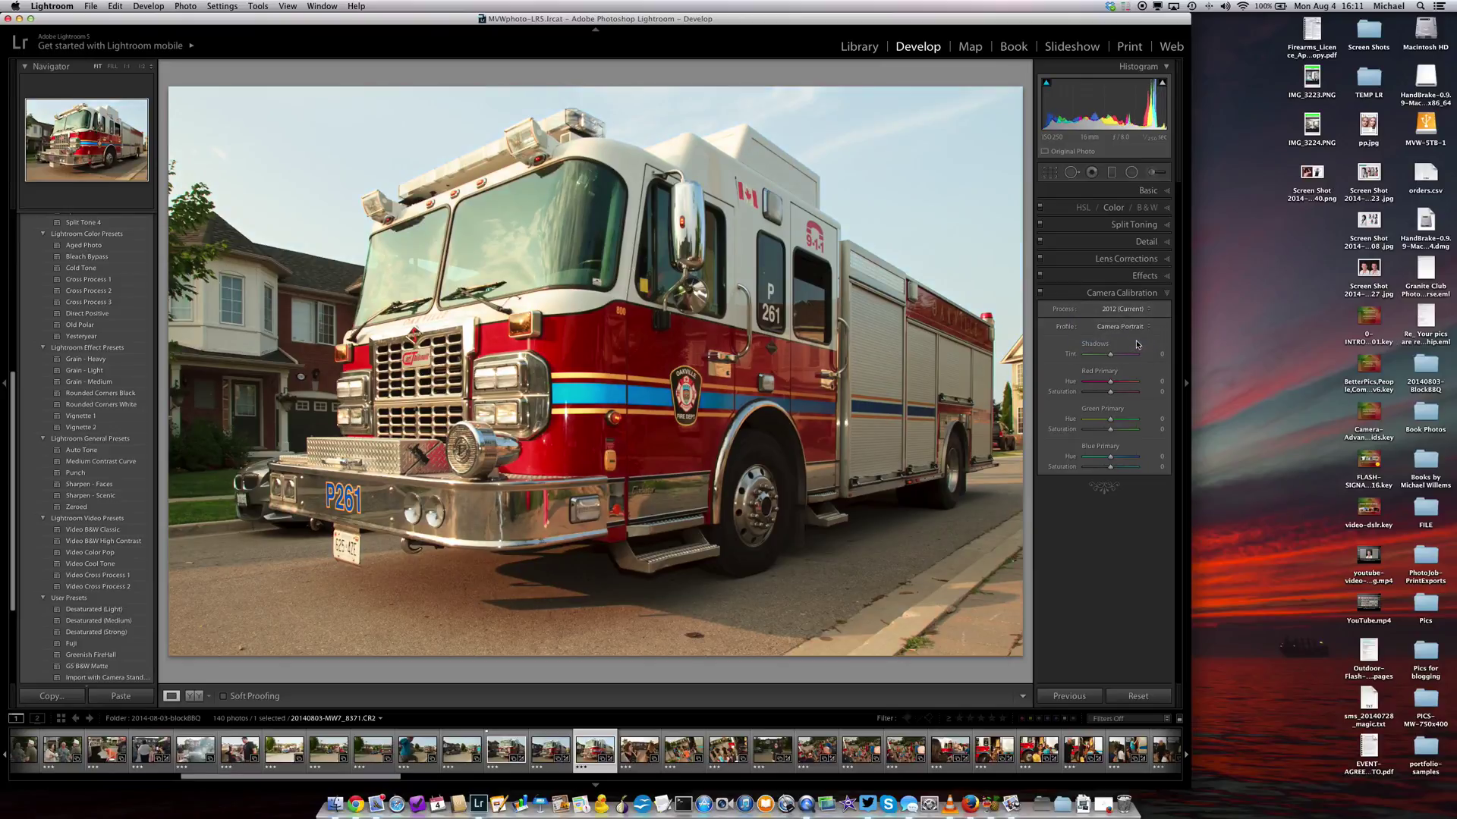
# Try Camera Standard again, settle on Adobe Standard, and return to the Library grid.
pyautogui.click(1127, 327)
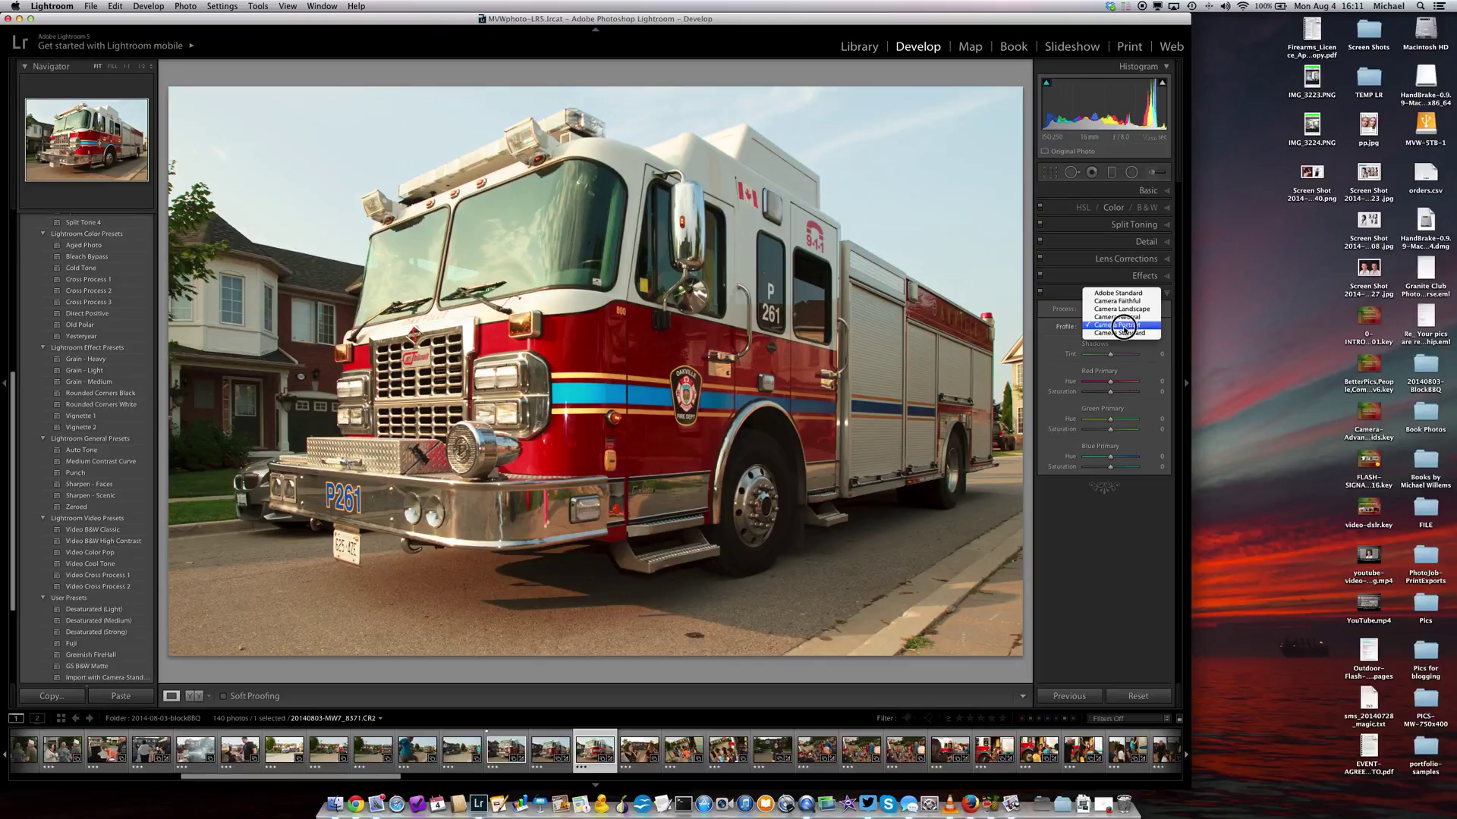
pyautogui.click(1121, 335)
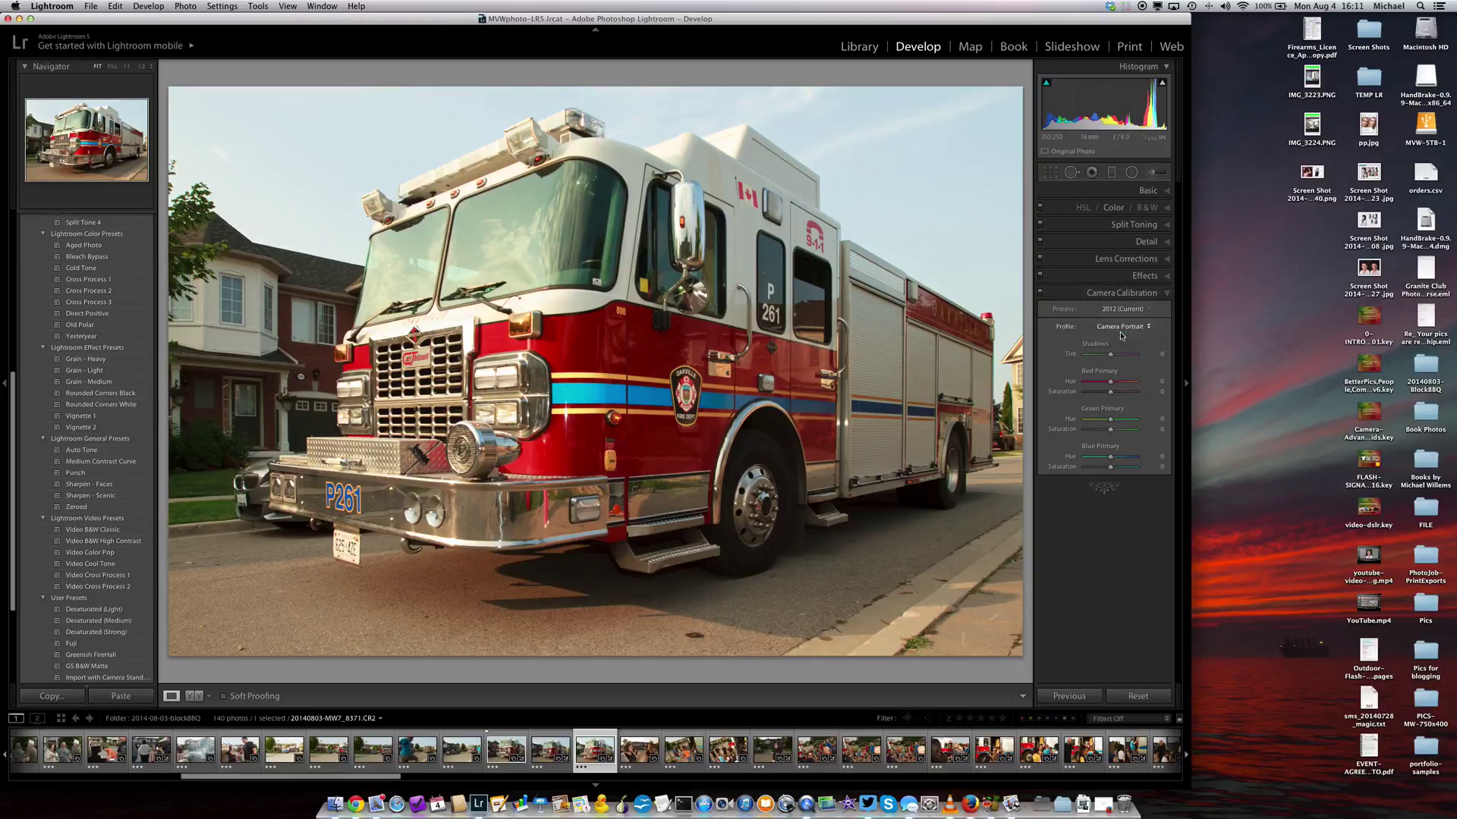
pyautogui.click(1120, 328)
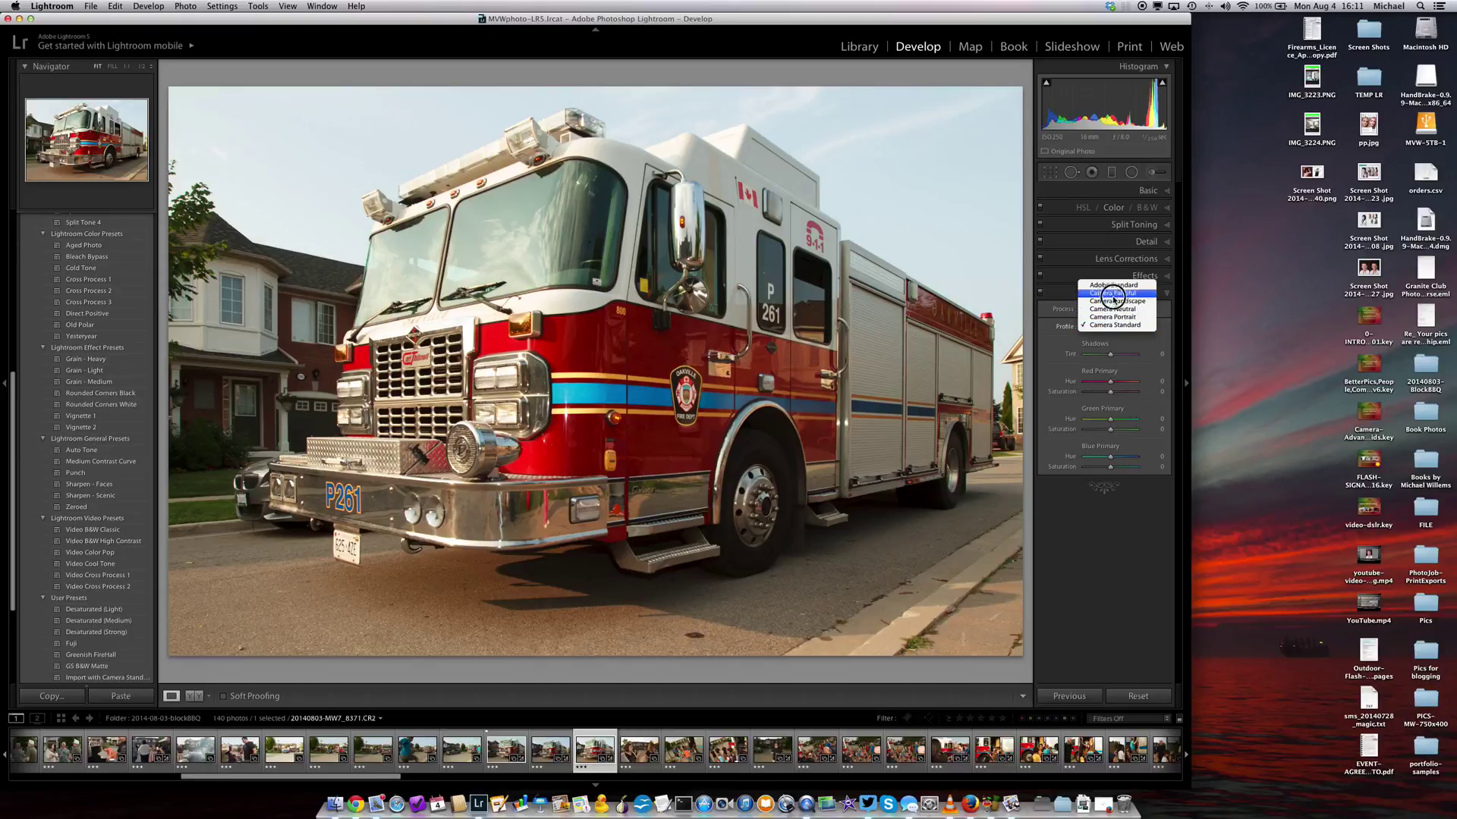
pyautogui.click(1110, 290)
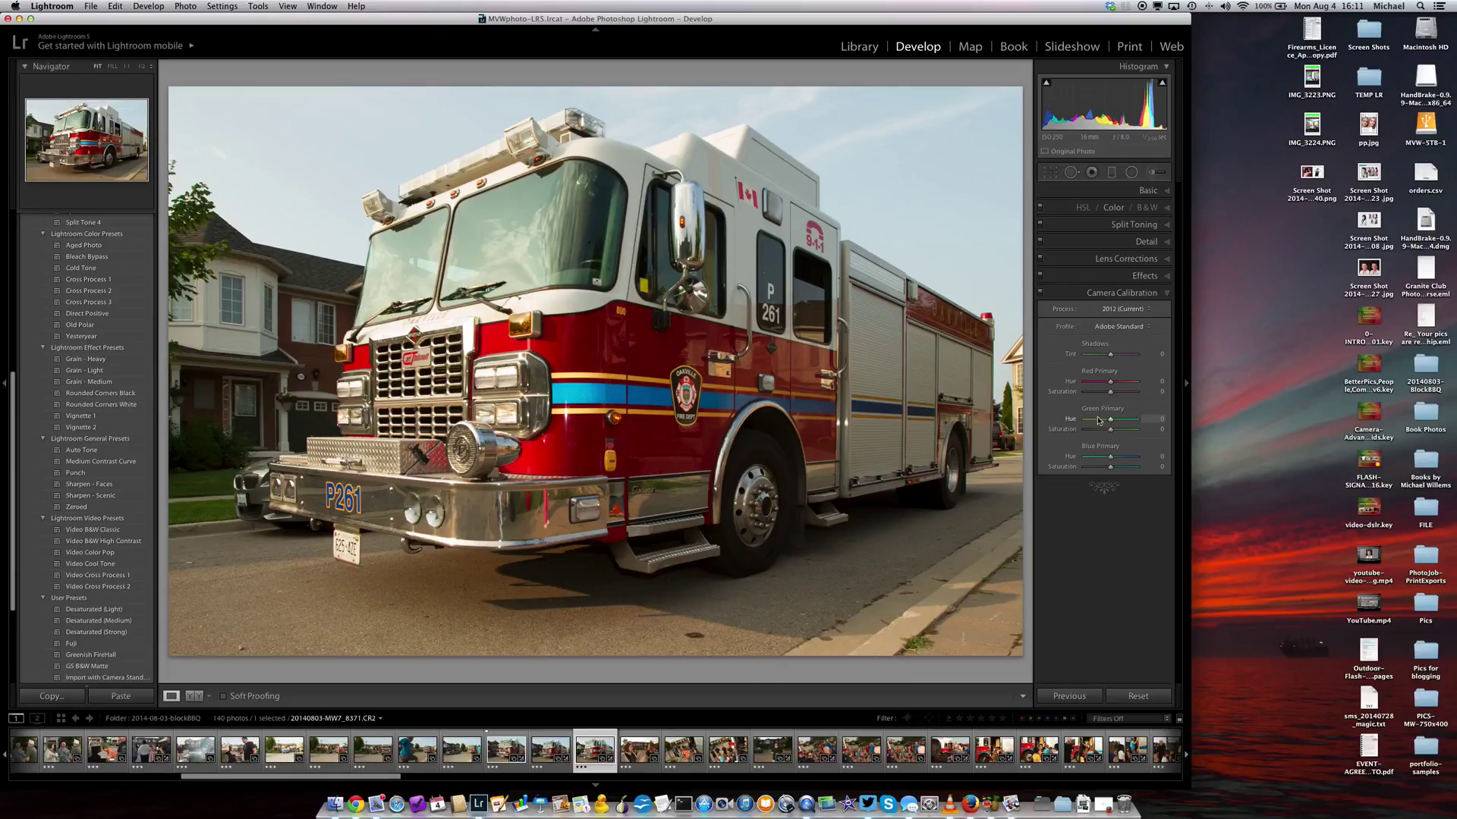
pyautogui.press('g')
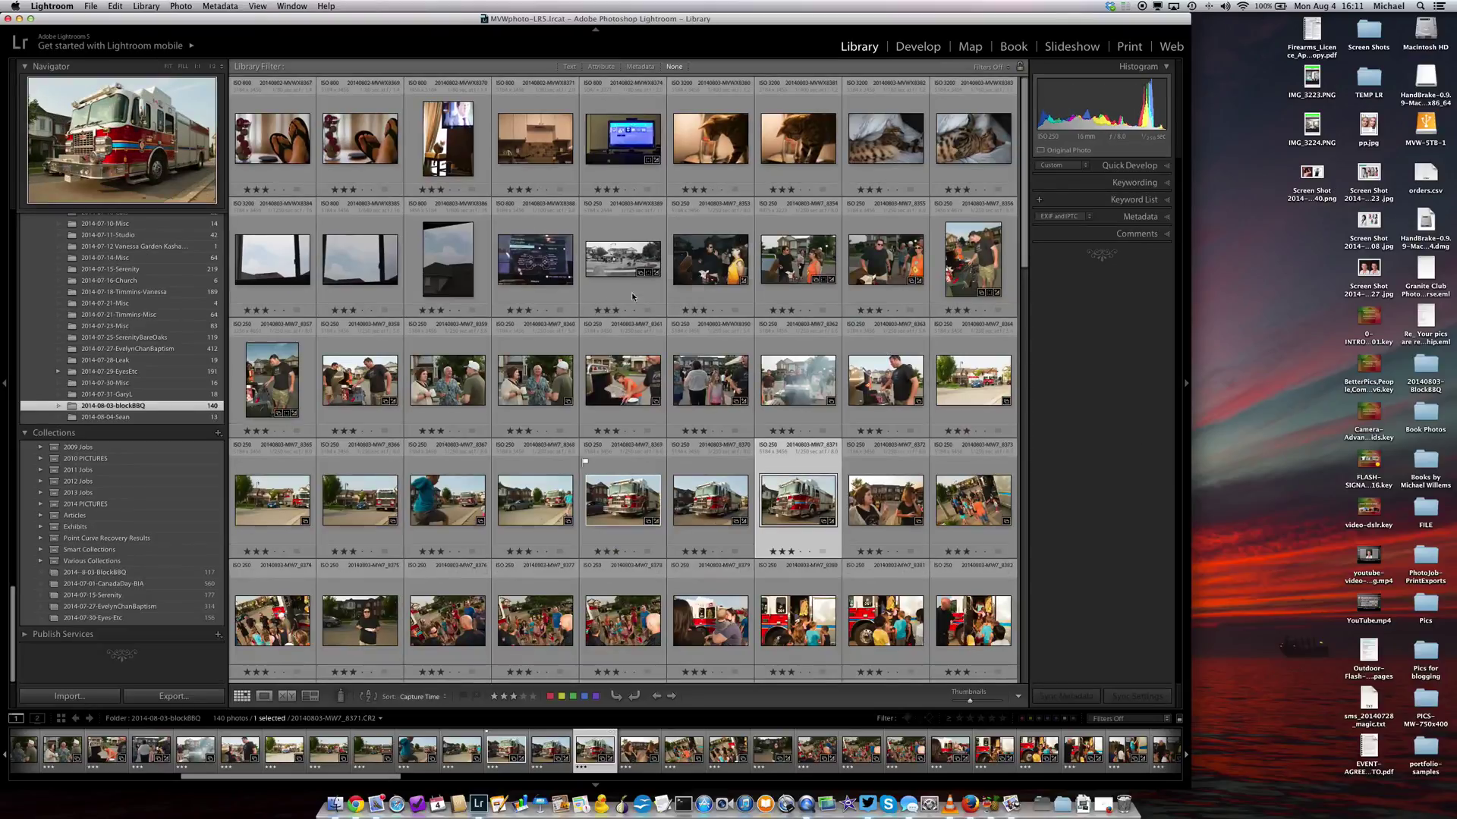
# Open fire-truck photo 20140803-MW7_8369.CR2 from the 2014-08-03-blockBBQ folder in Develop.
pyautogui.click(122, 418)
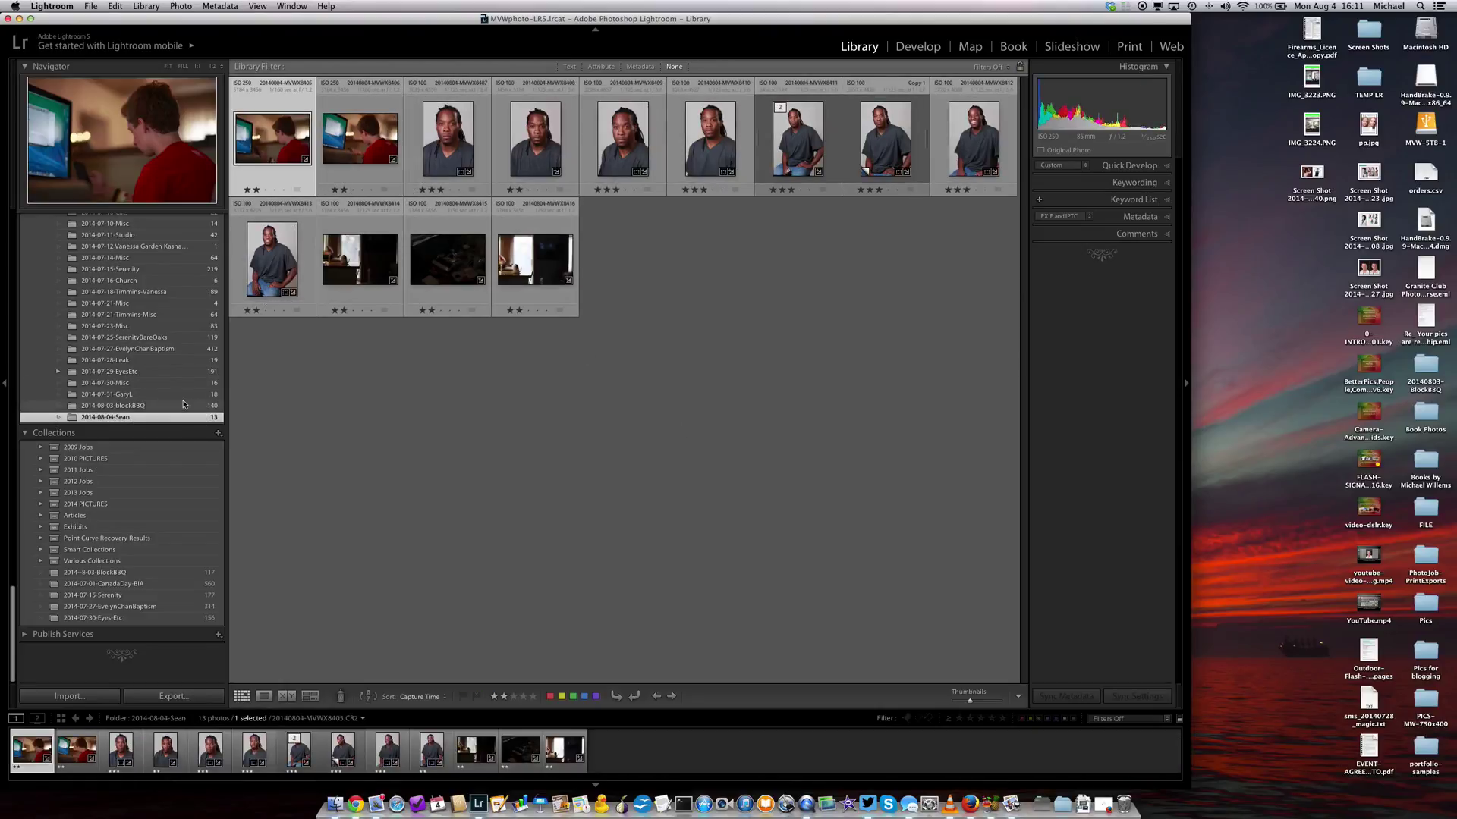
pyautogui.click(113, 406)
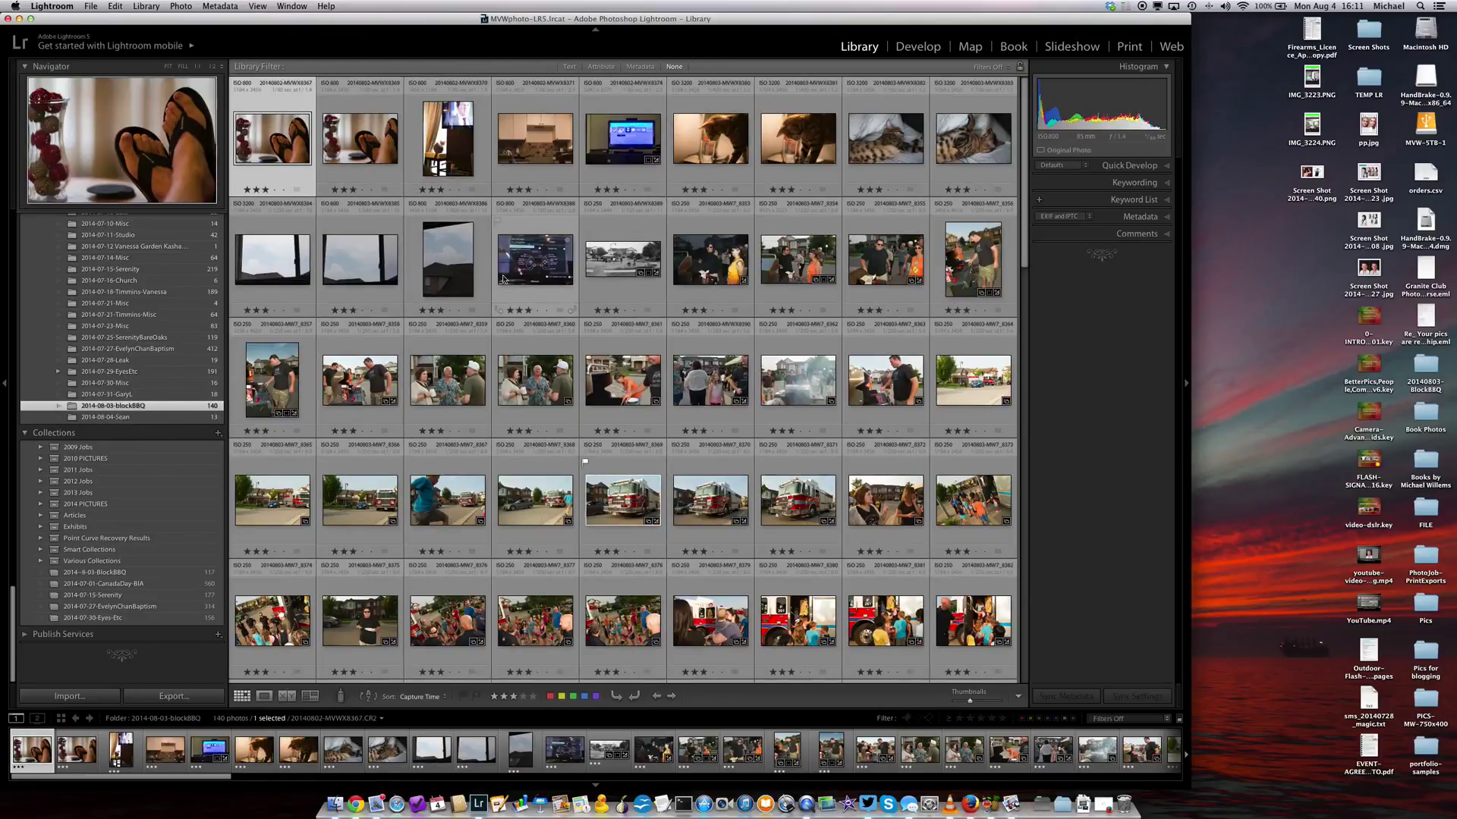
pyautogui.doubleClick(635, 494)
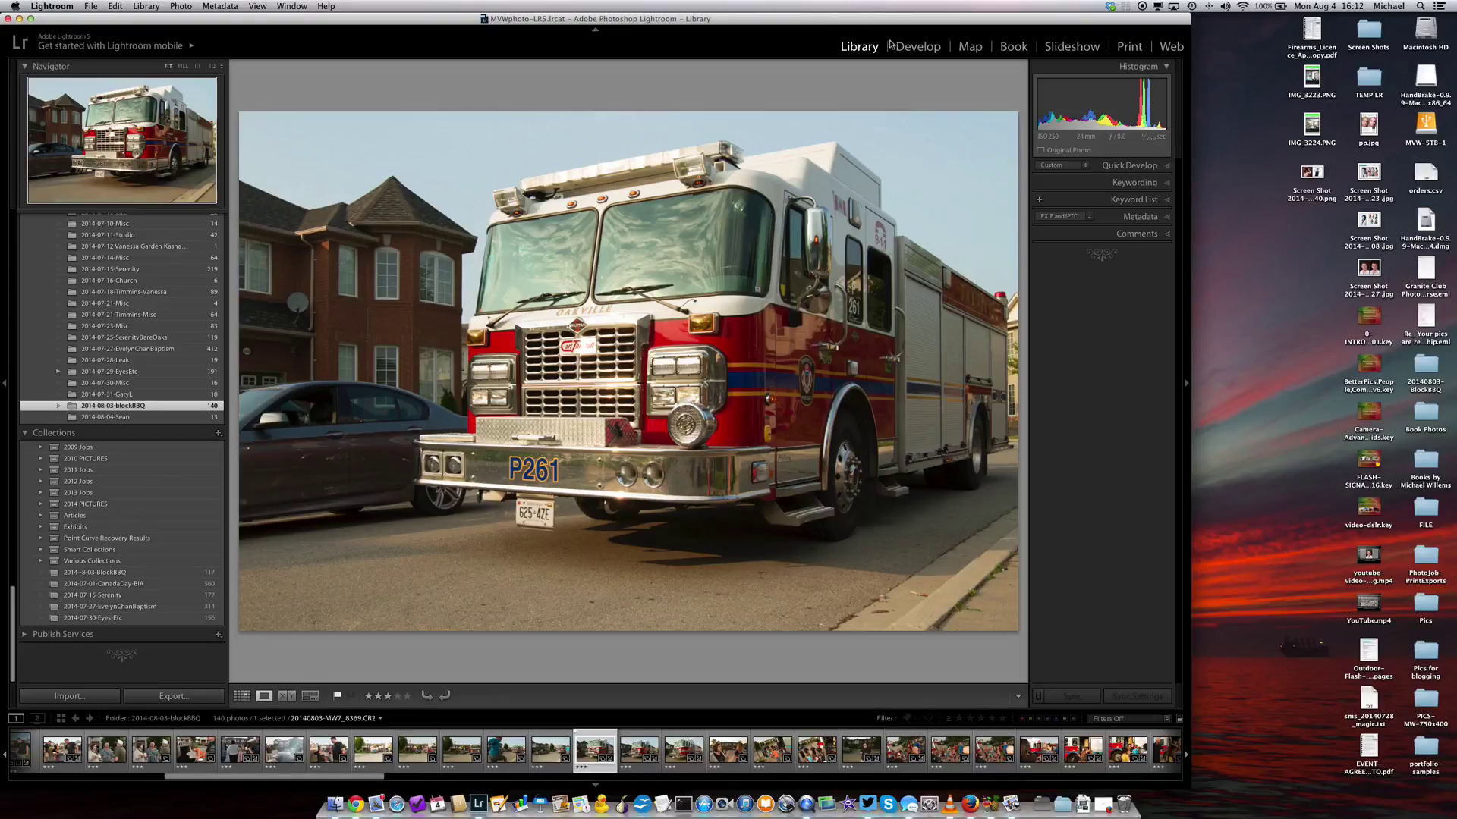
pyautogui.click(919, 49)
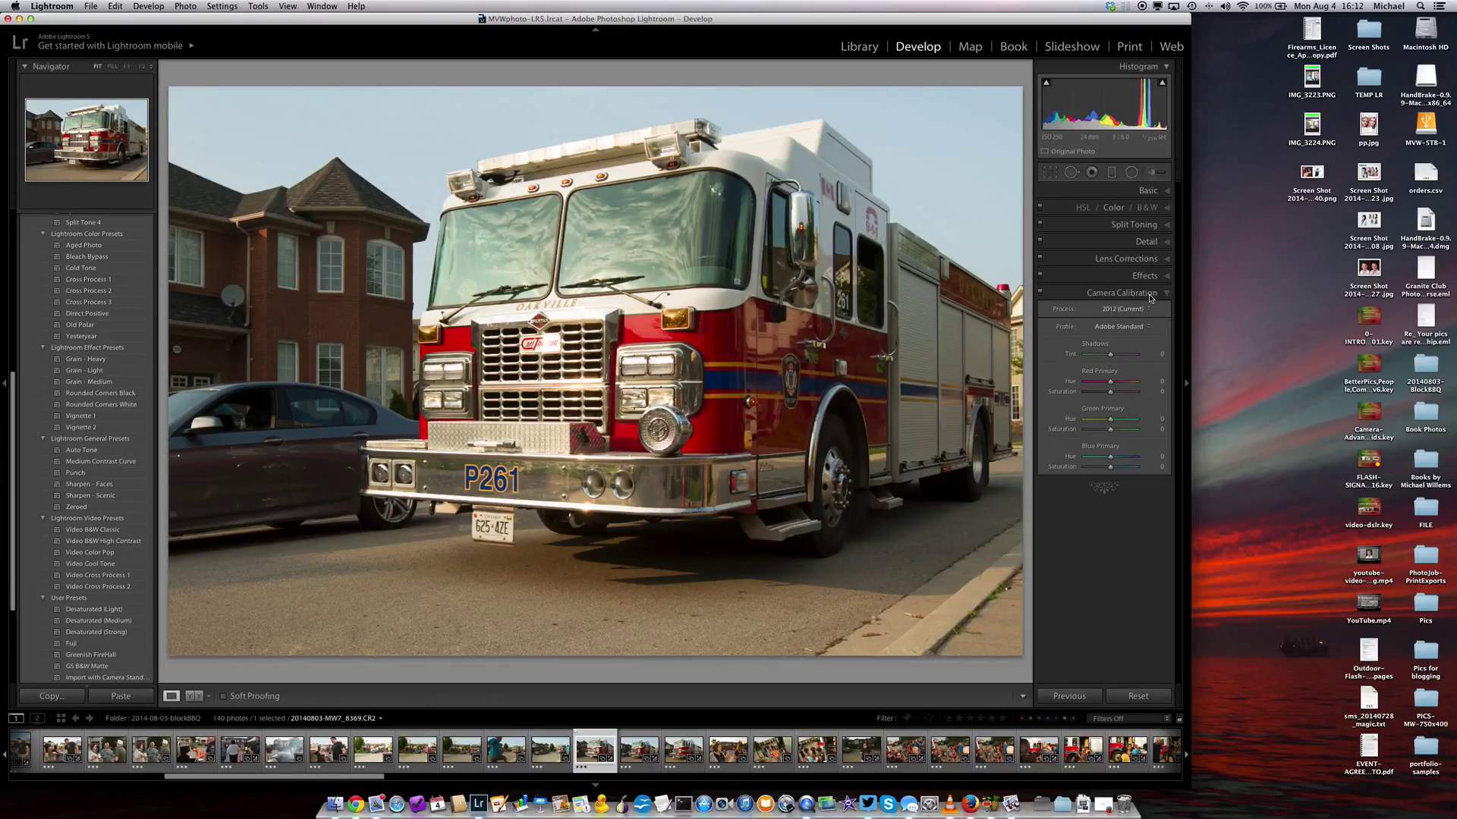
# Set this fire-truck photo's camera calibration profile to Camera Standard.
pyautogui.click(1117, 326)
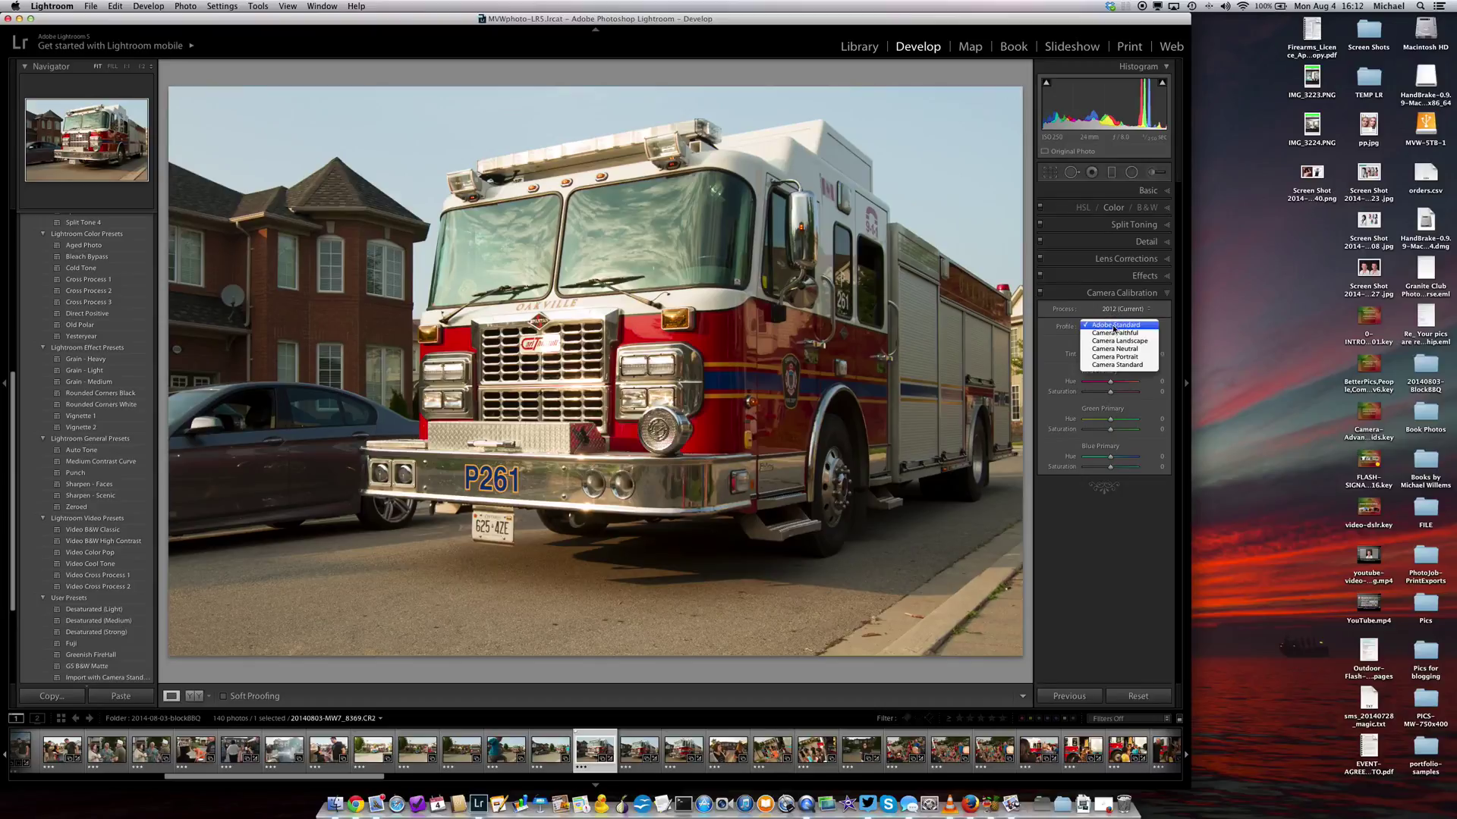
pyautogui.click(1117, 365)
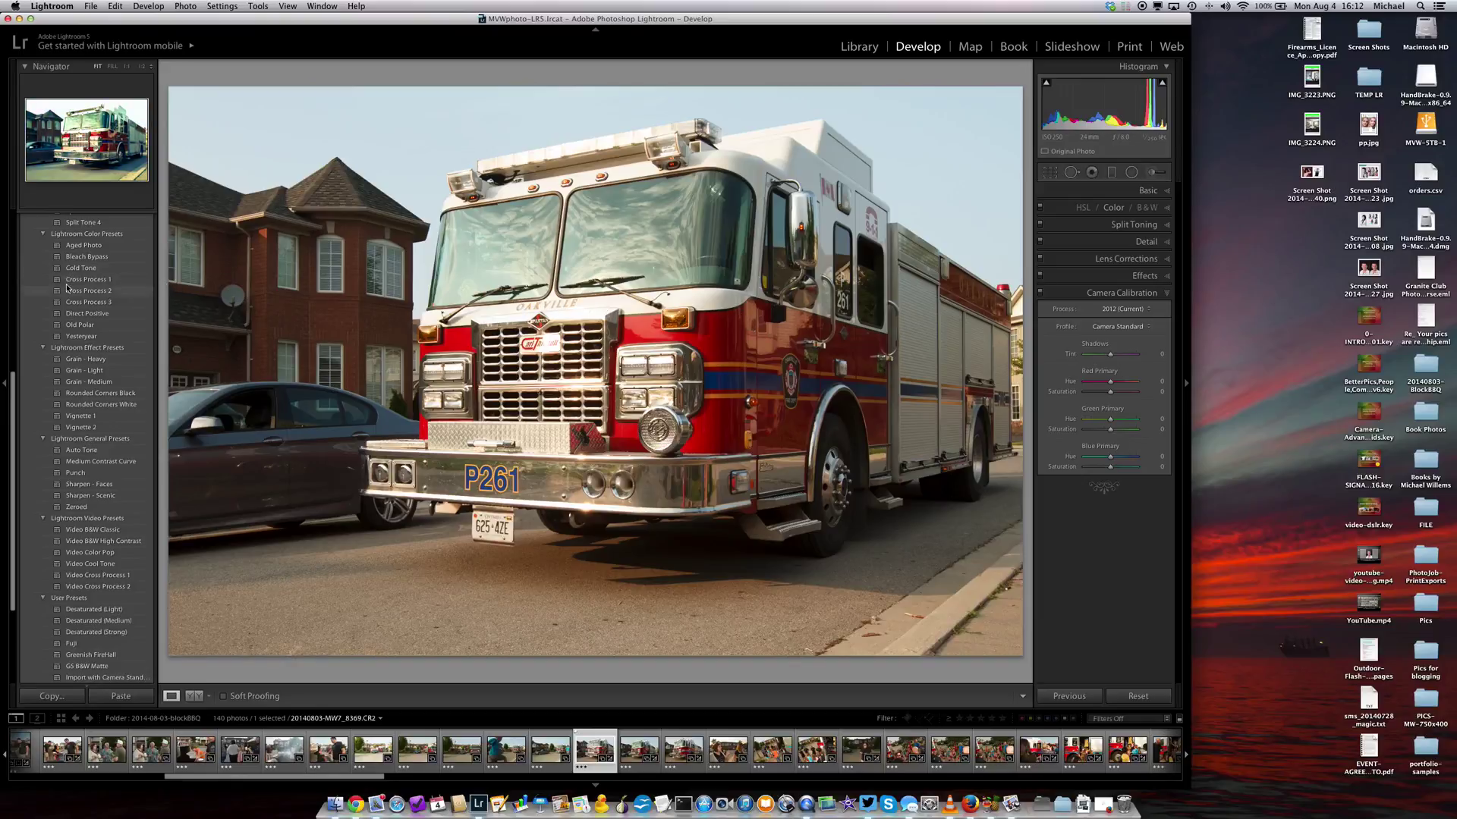
pyautogui.scroll(10, 76, 265)
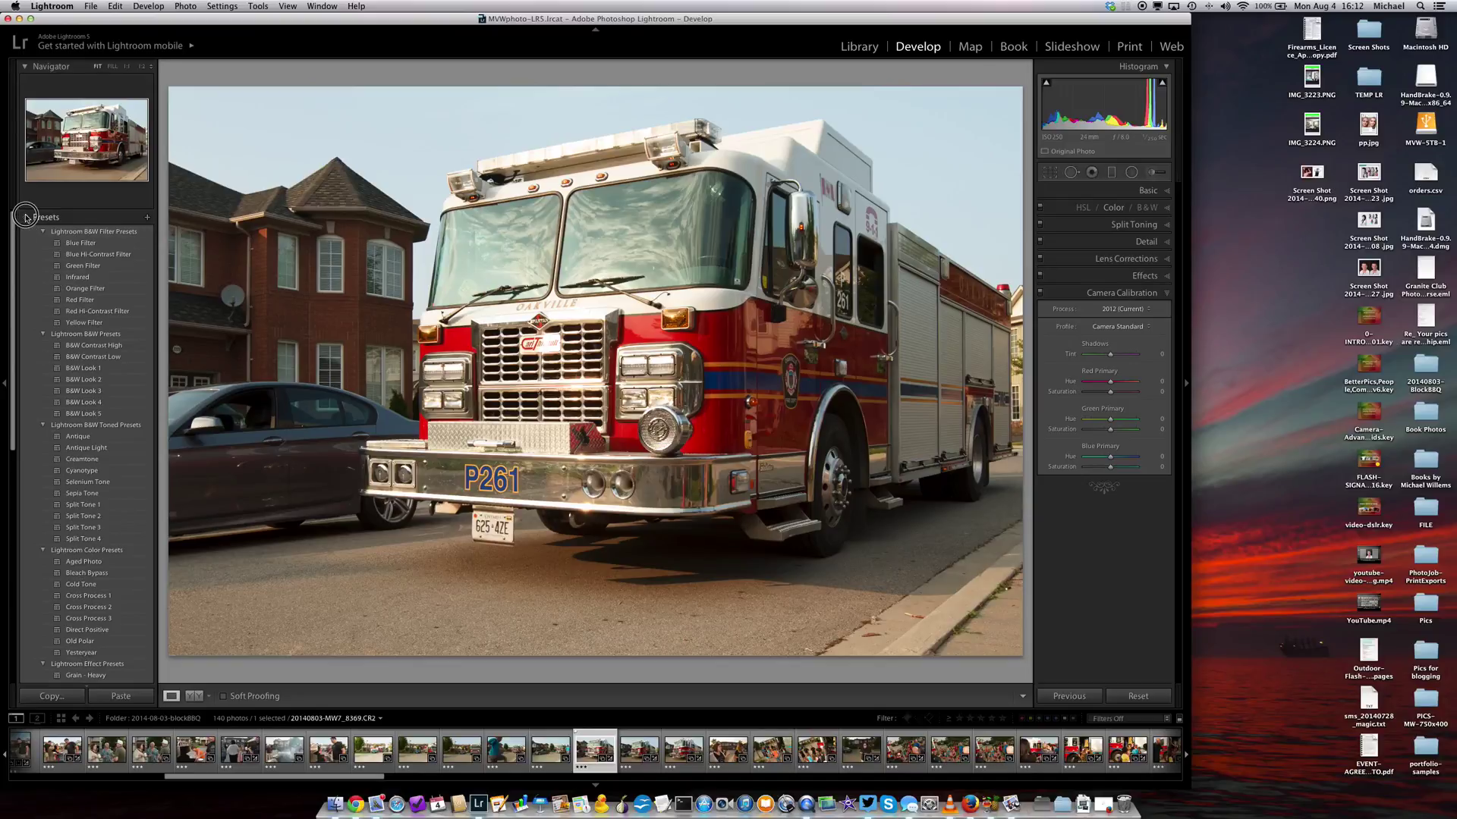
pyautogui.click(25, 217)
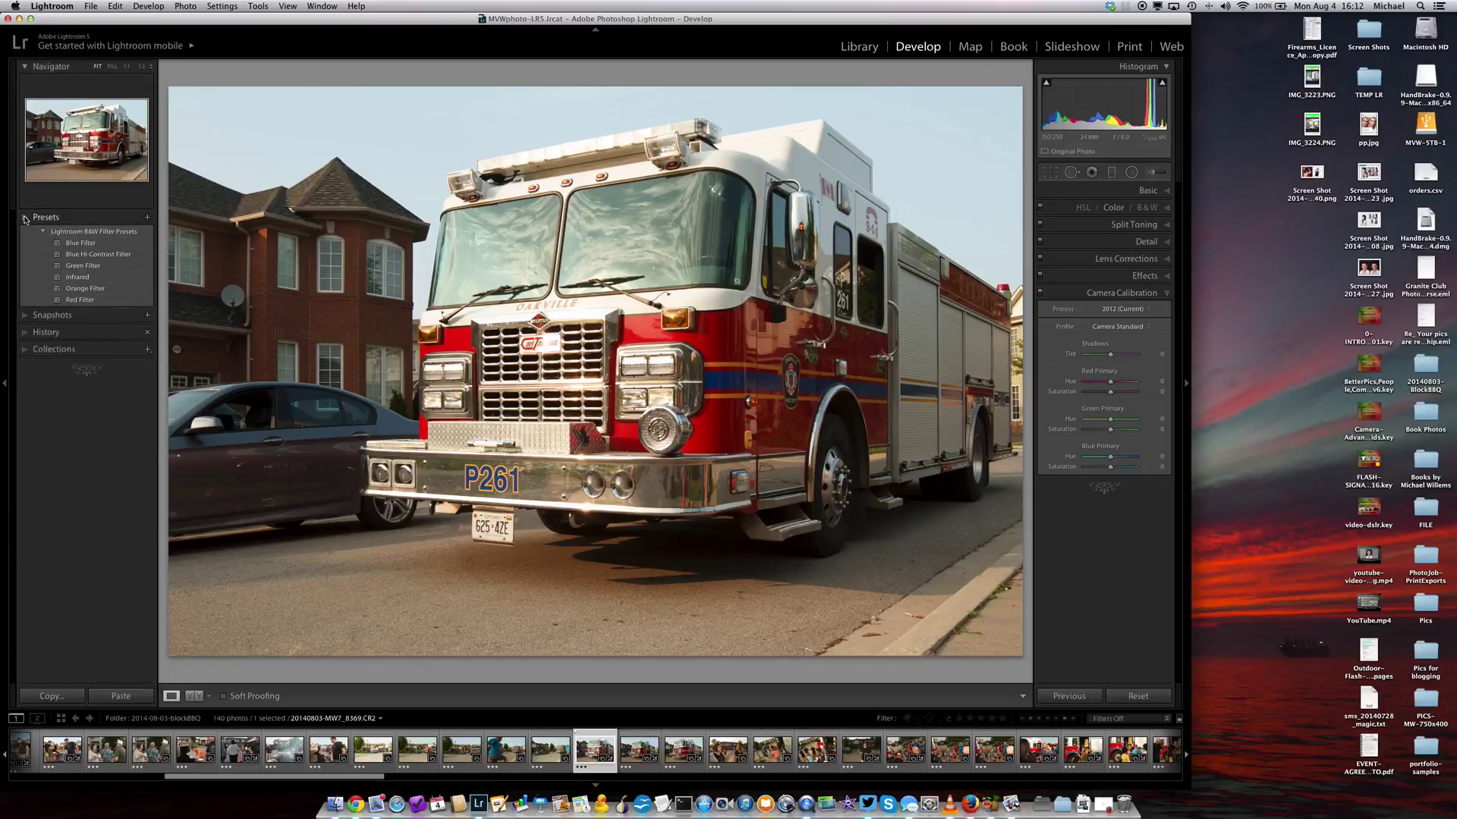
pyautogui.click(147, 217)
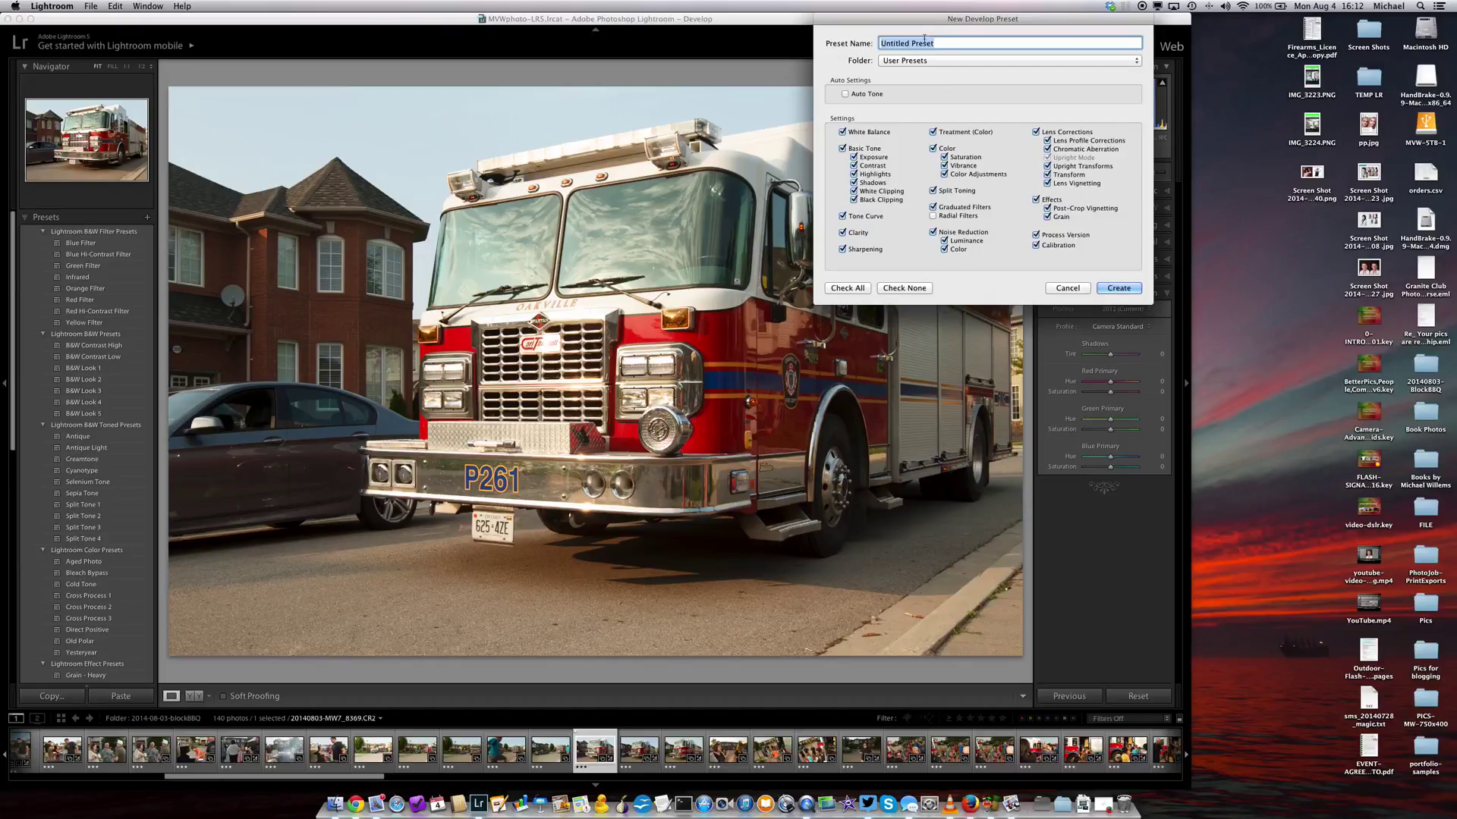
# Create preset 'cam-standard-default' with only Process Version and Calibration checked.
pyautogui.write('cam')
pyautogui.write('-stanadrad')
pyautogui.press('BackSpace')
pyautogui.press('BackSpace')
pyautogui.press('BackSpace')
pyautogui.press('BackSpace')
pyautogui.press('BackSpace')
pyautogui.write('dard-default')
pyautogui.click(904, 289)
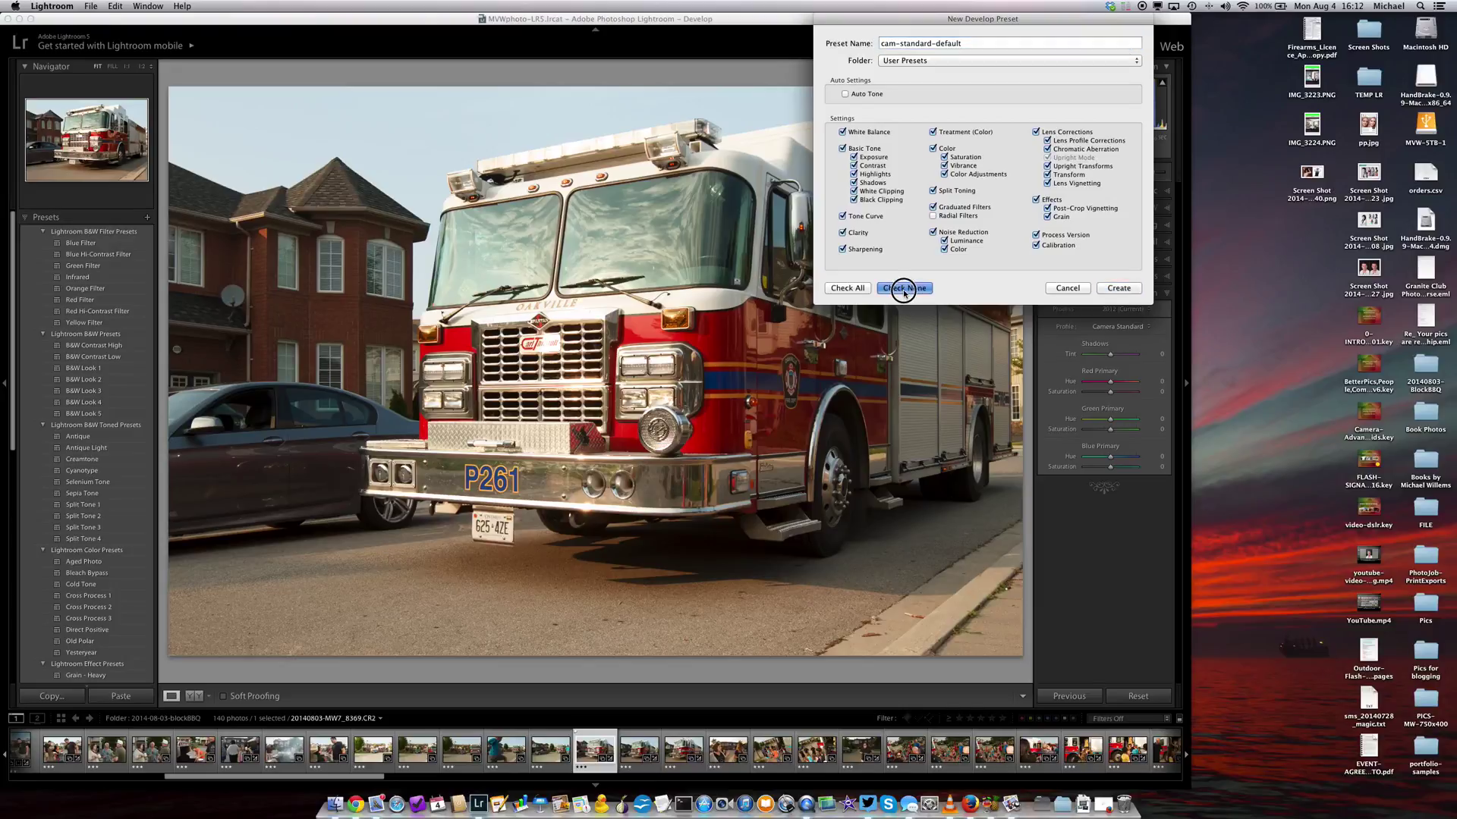
pyautogui.click(1037, 246)
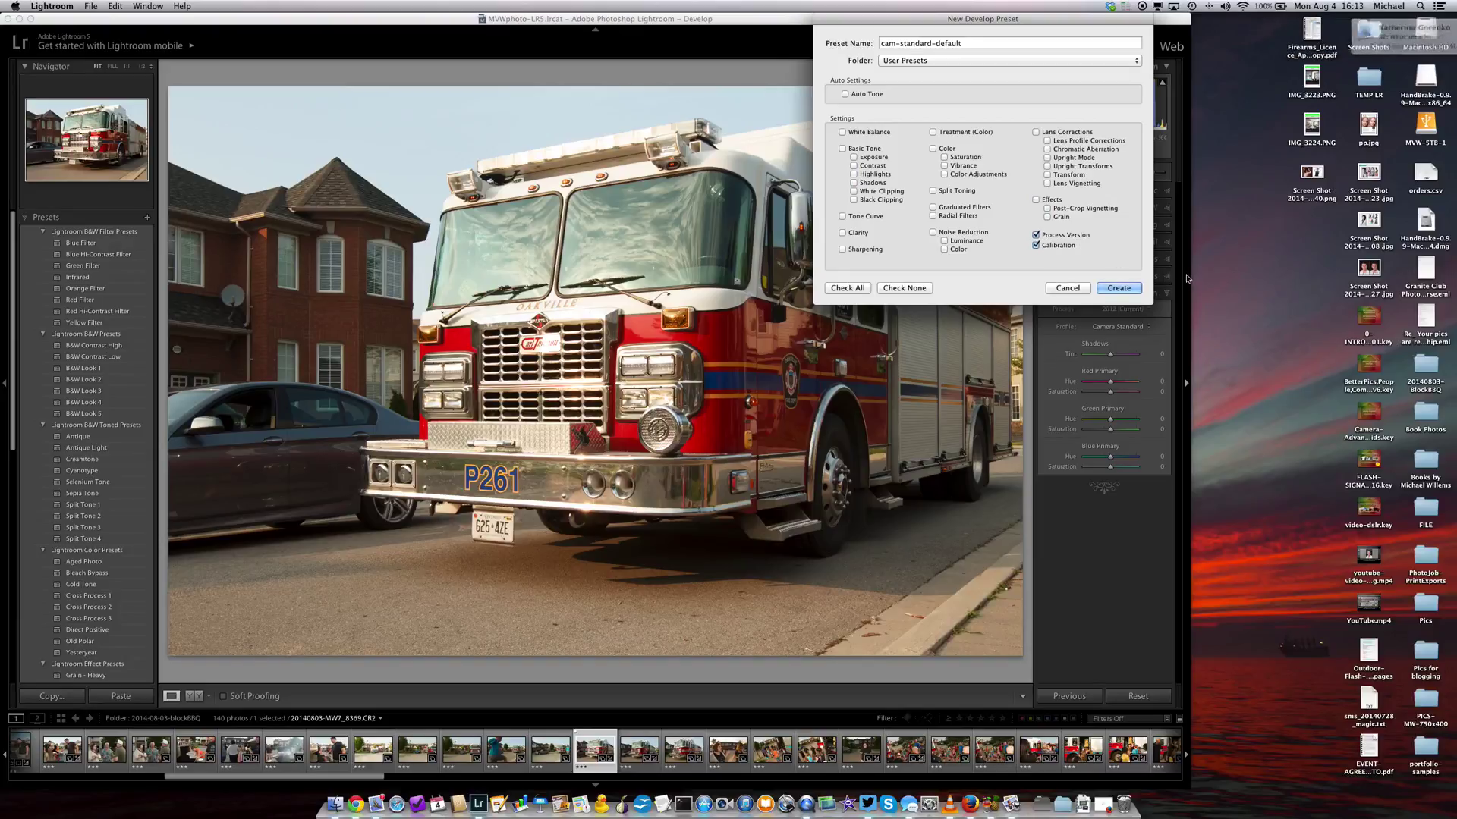
pyautogui.click(1119, 289)
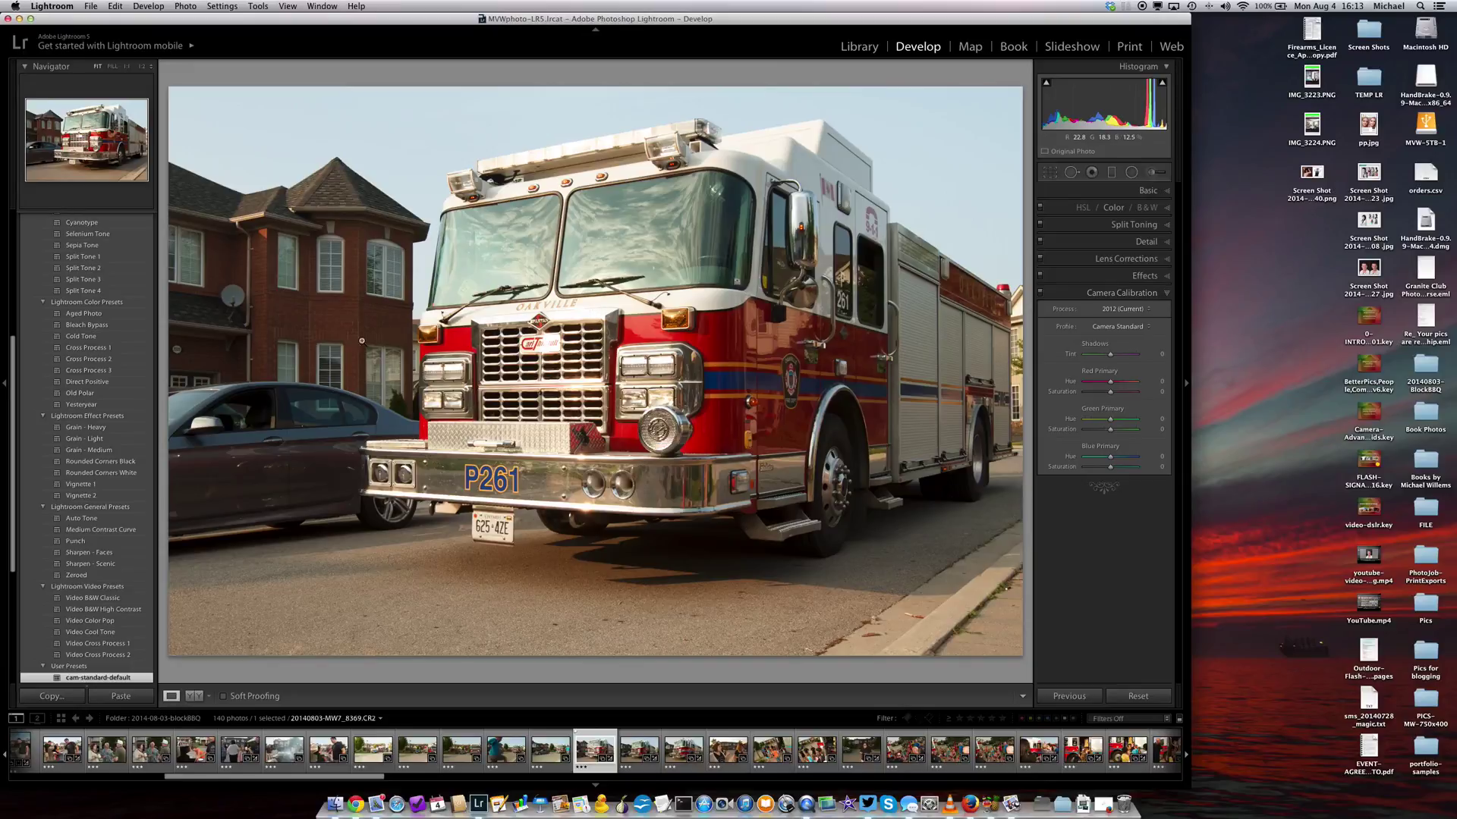
pyautogui.click(505, 750)
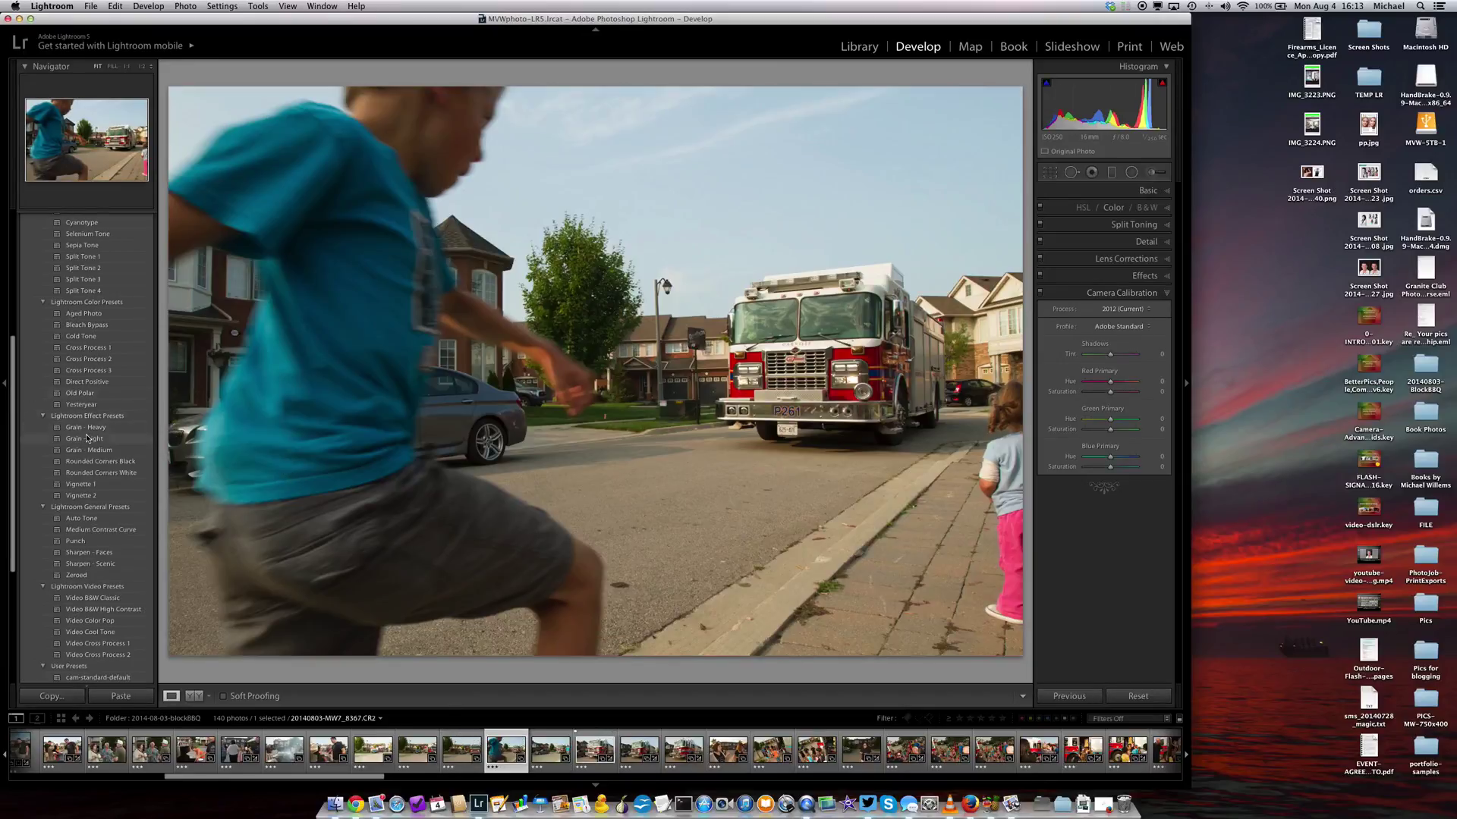
# Apply cam-standard-default to the jumping-boy photo, undo and reapply it, then return to the Library grid.
pyautogui.scroll(-5, 87, 448)
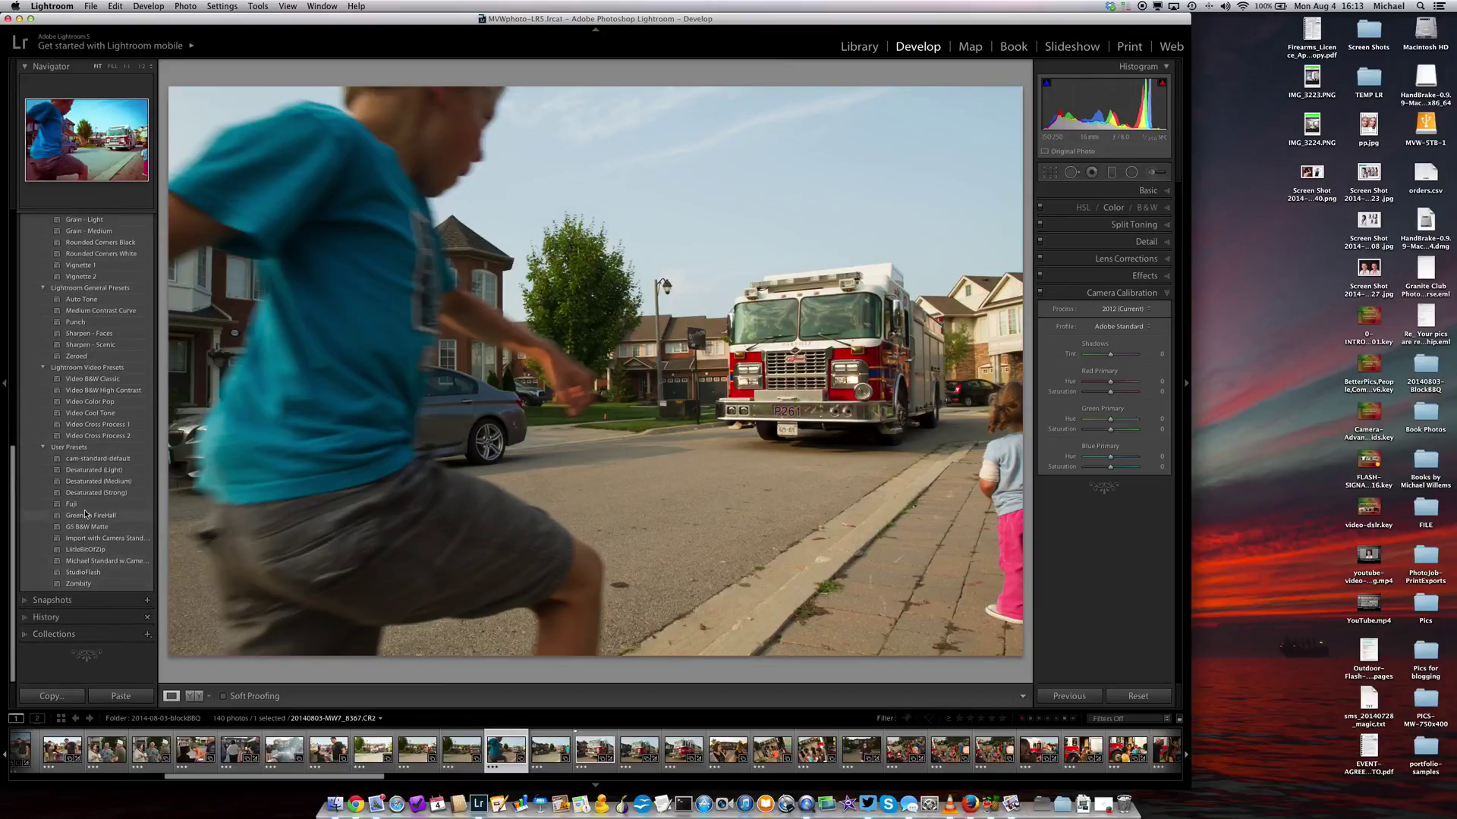
pyautogui.scroll(1, 96, 464)
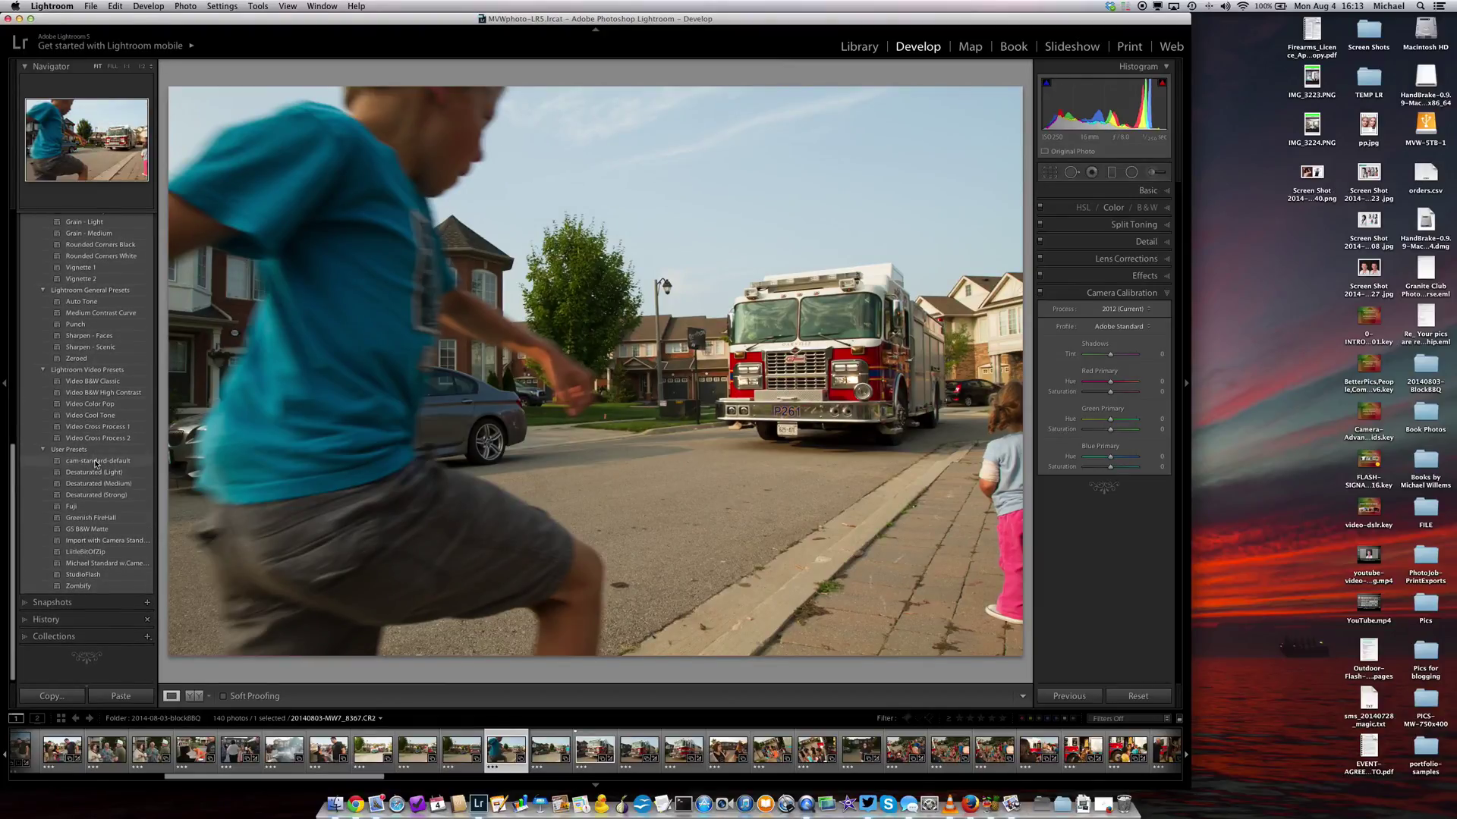
pyautogui.scroll(-1, 95, 465)
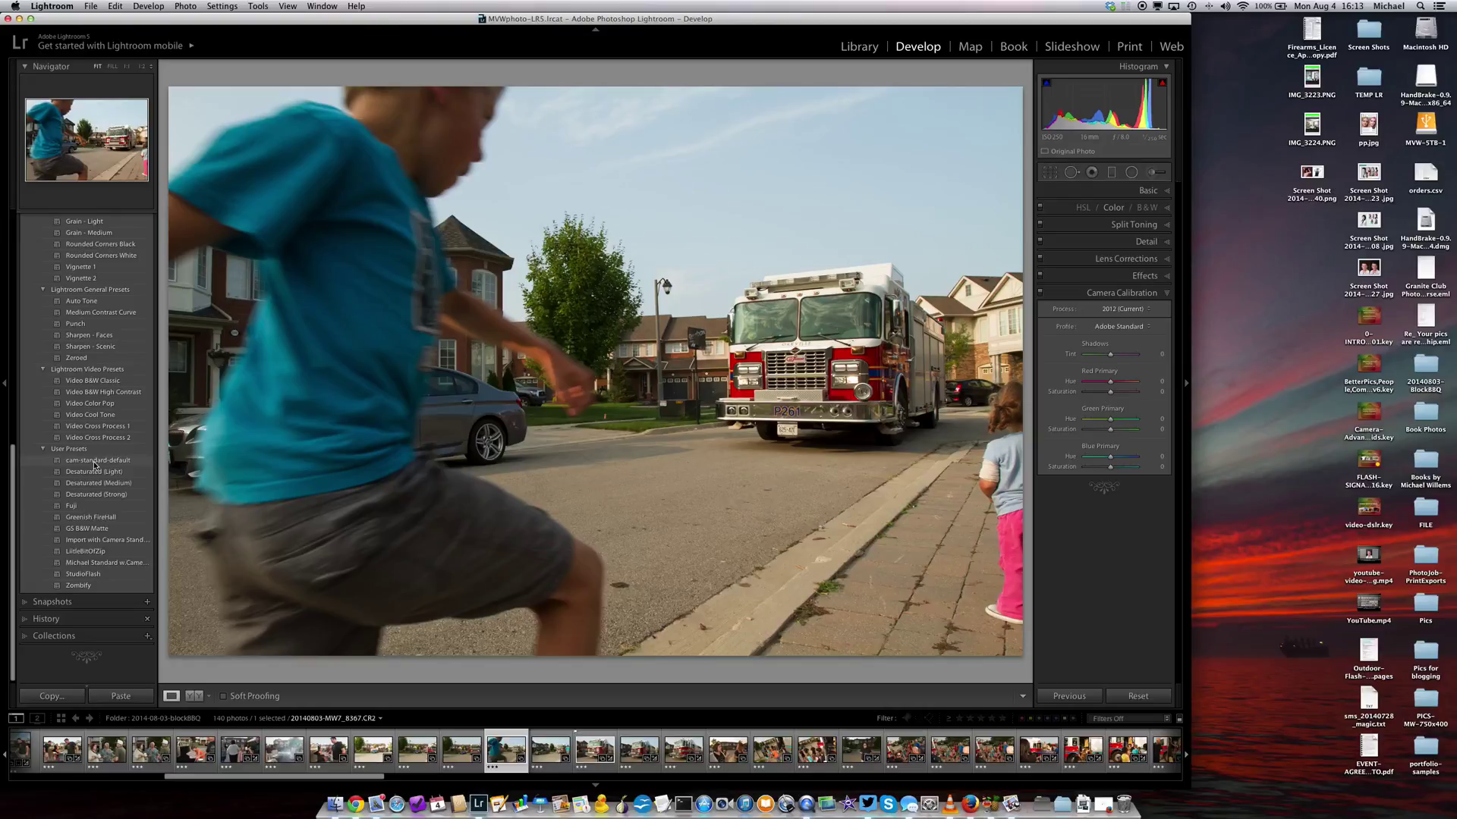
pyautogui.click(94, 462)
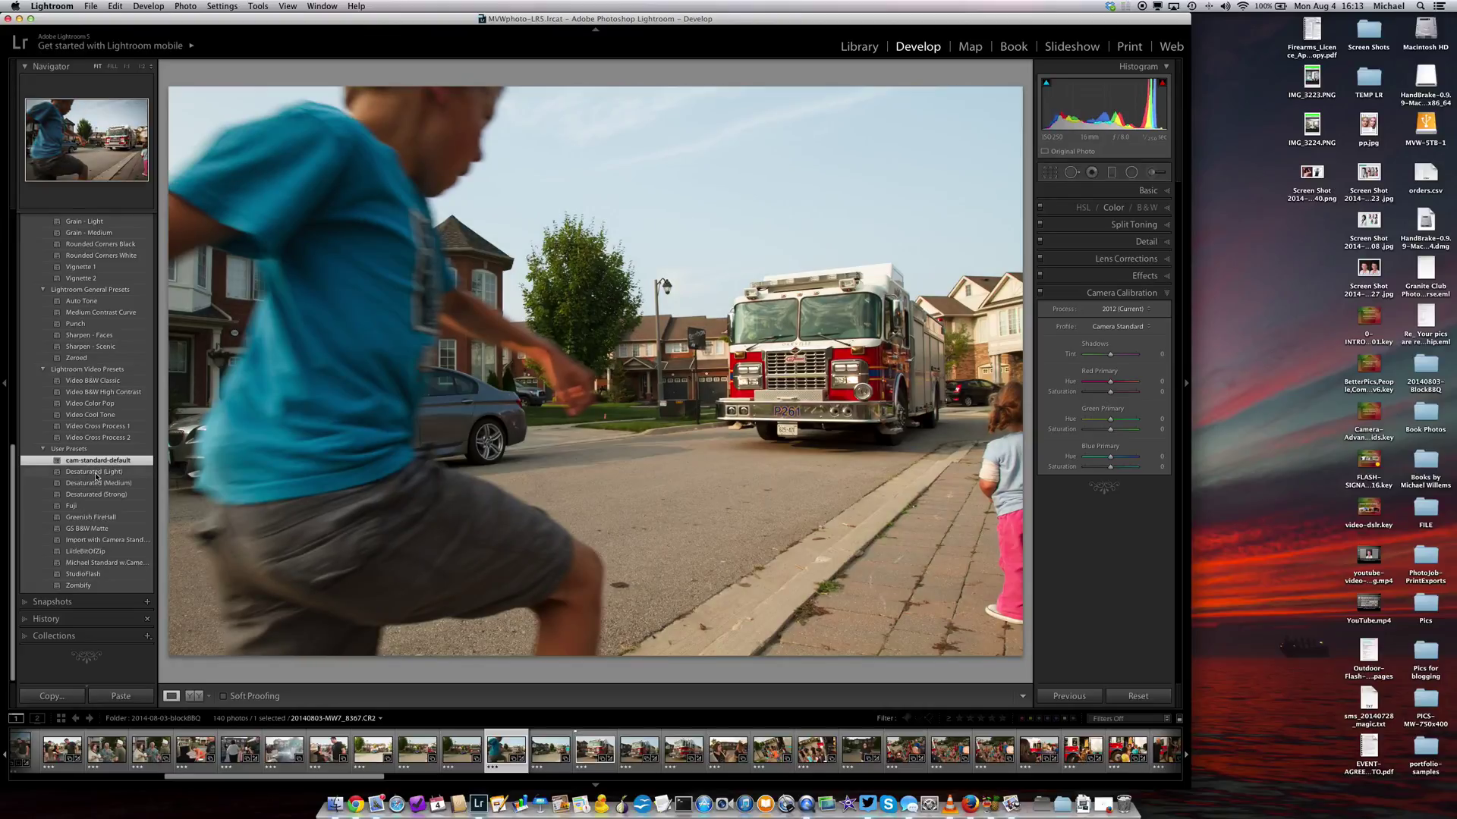
pyautogui.press('super+z')
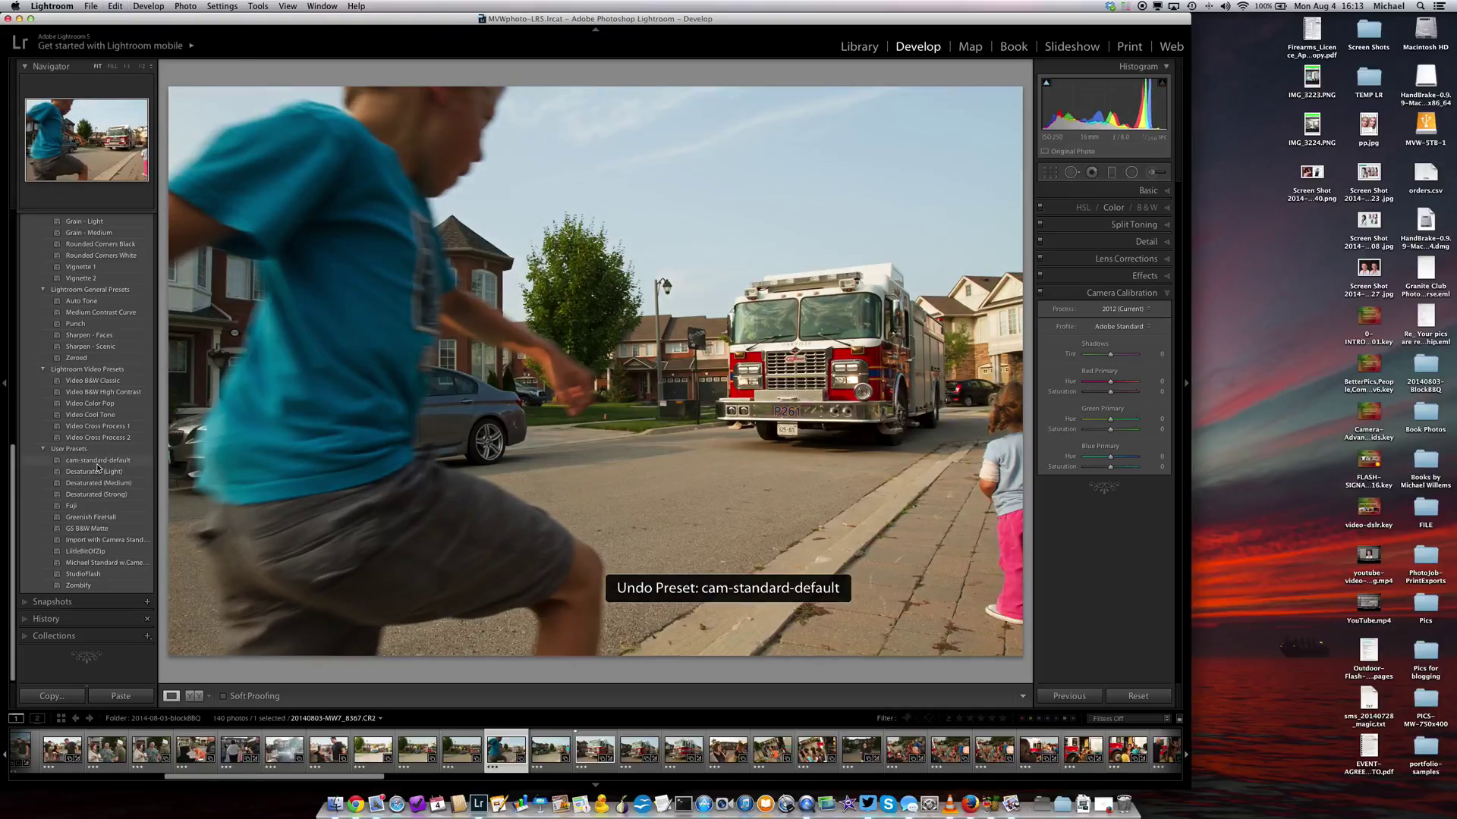
pyautogui.click(98, 462)
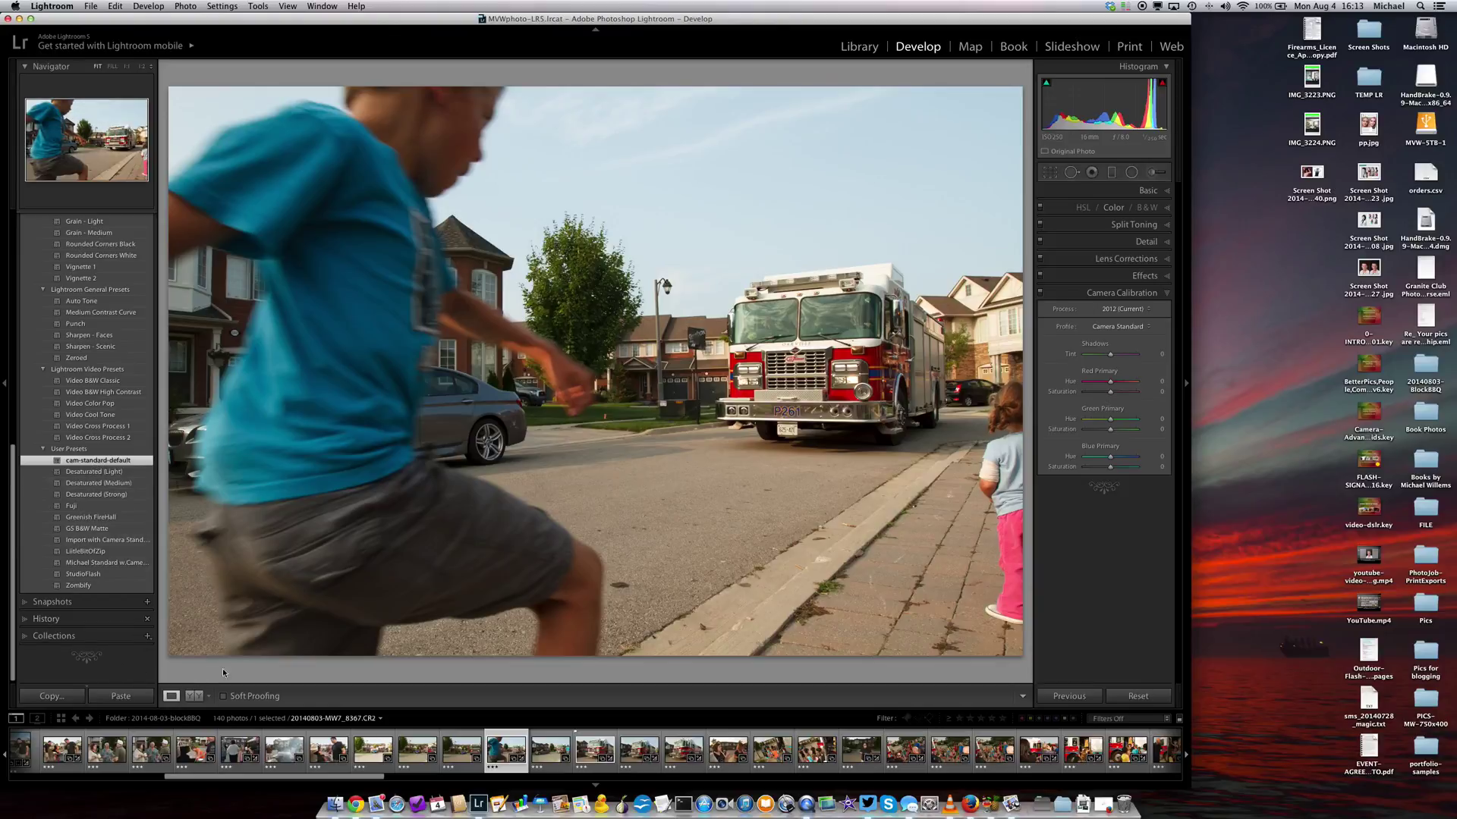
pyautogui.press('g')
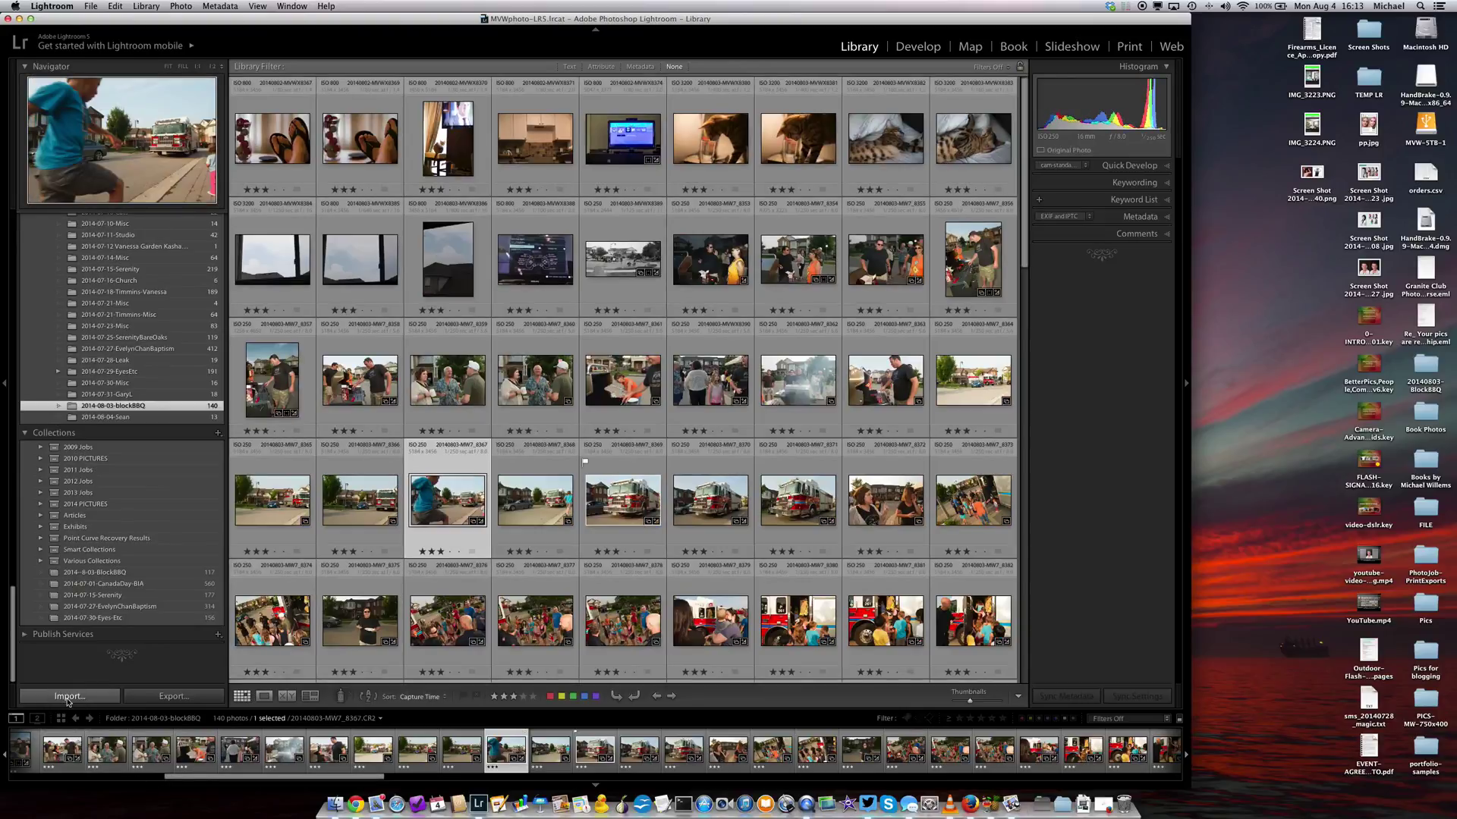
pyautogui.click(67, 699)
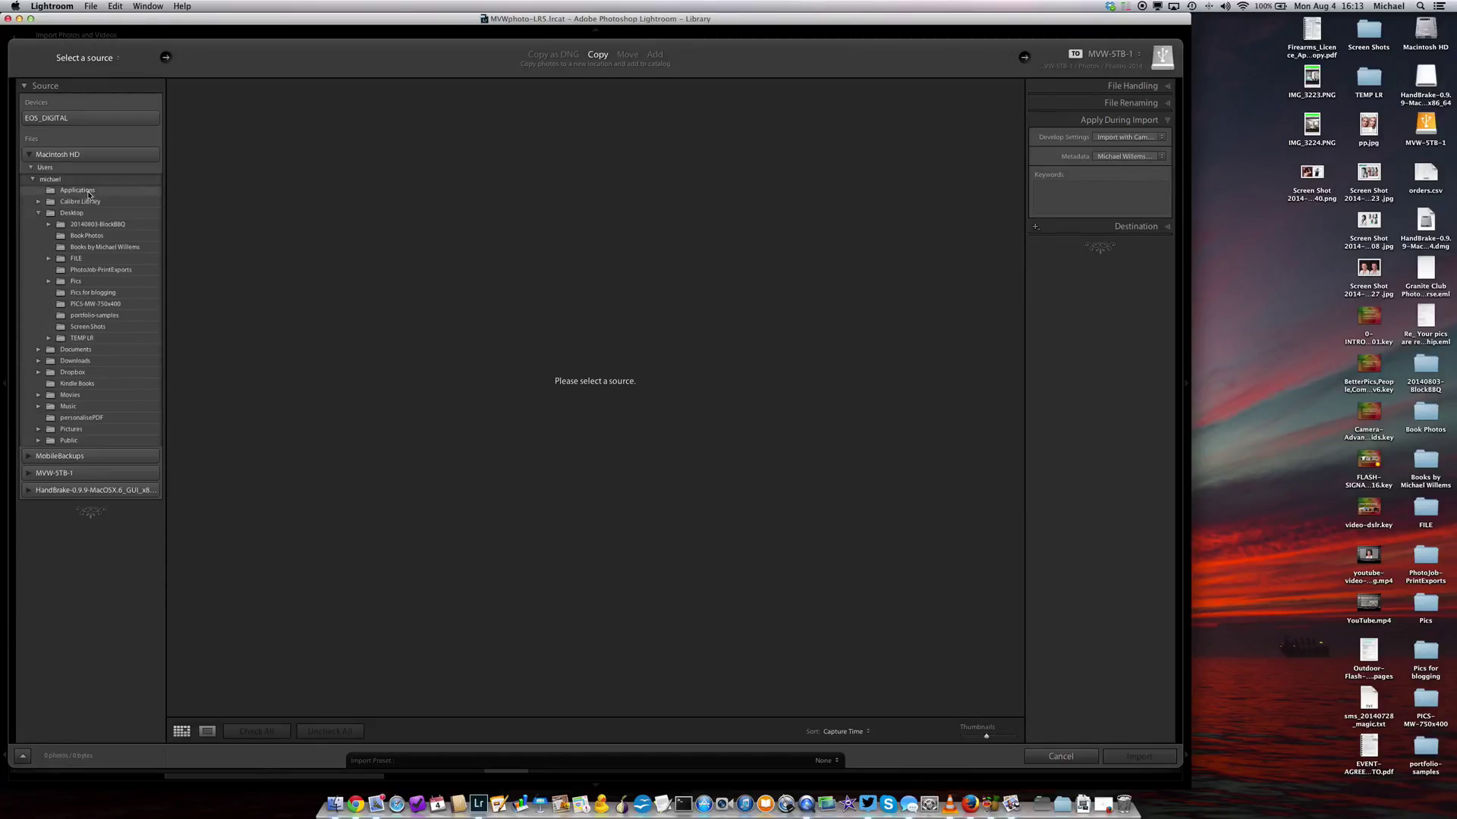
# Import from EOS_DIGITAL with Develop Settings set to the cam-standard-default user preset.
pyautogui.click(46, 118)
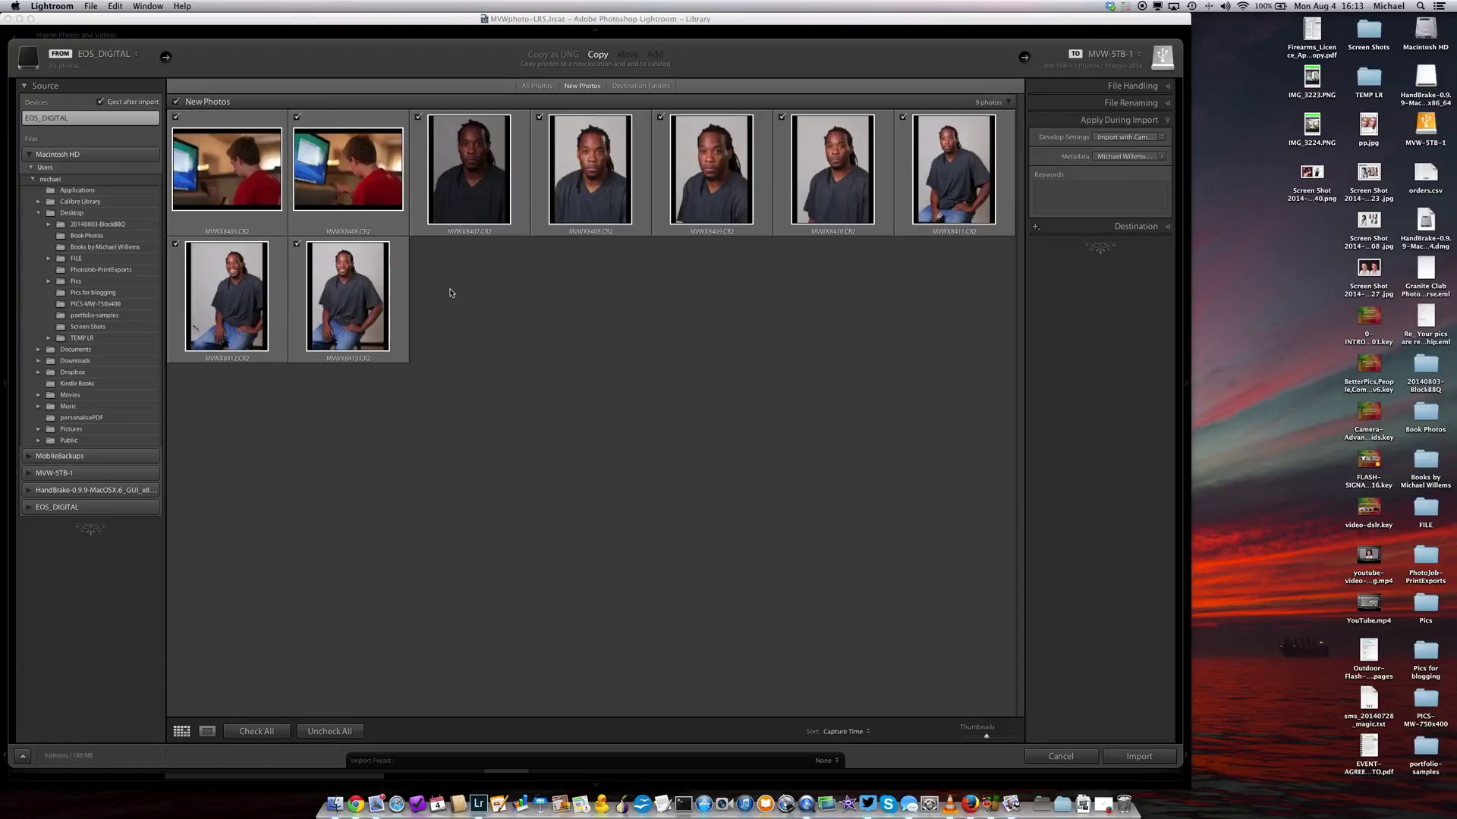
pyautogui.click(324, 174)
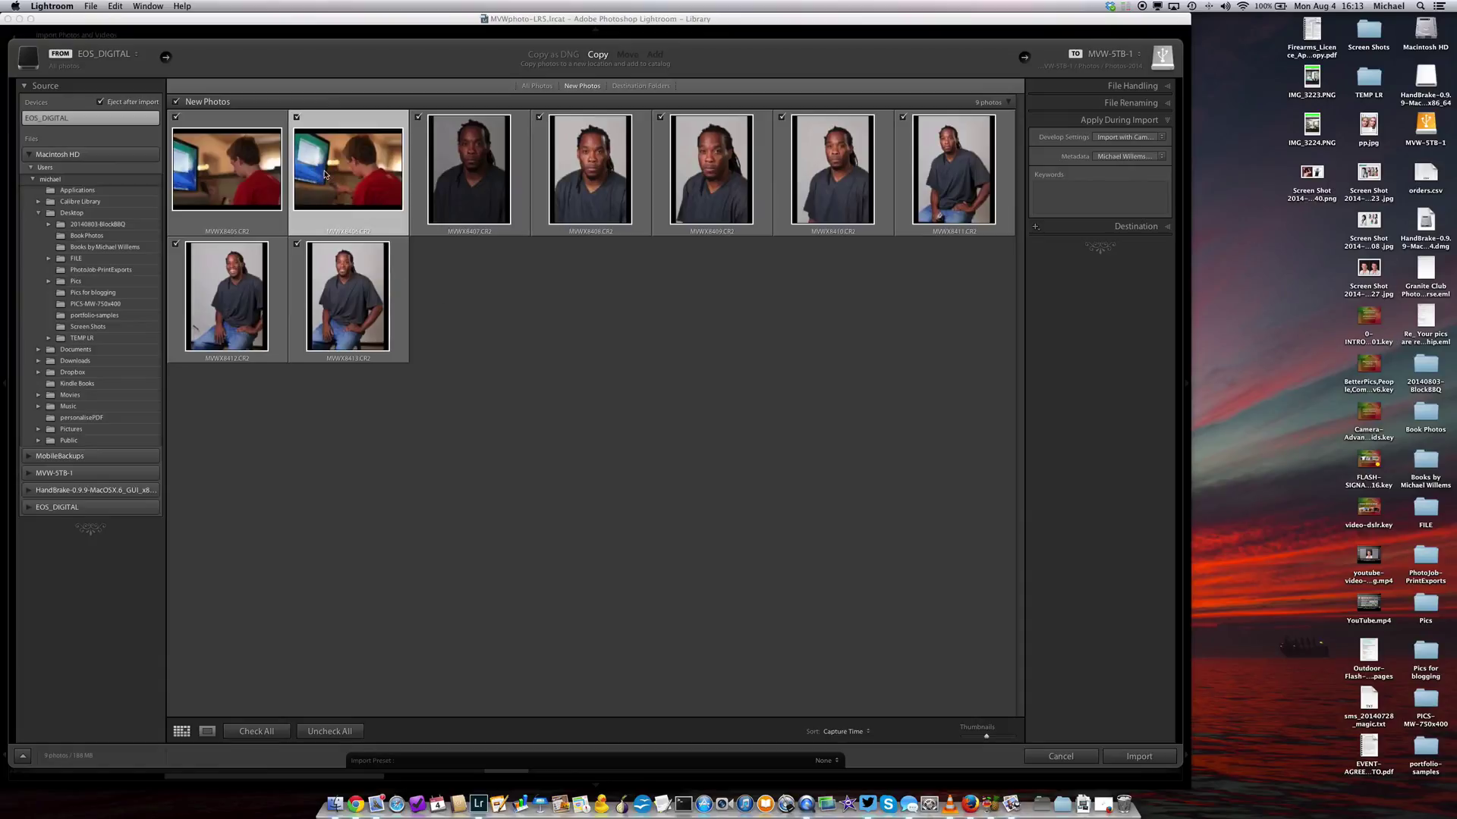
pyautogui.click(1124, 138)
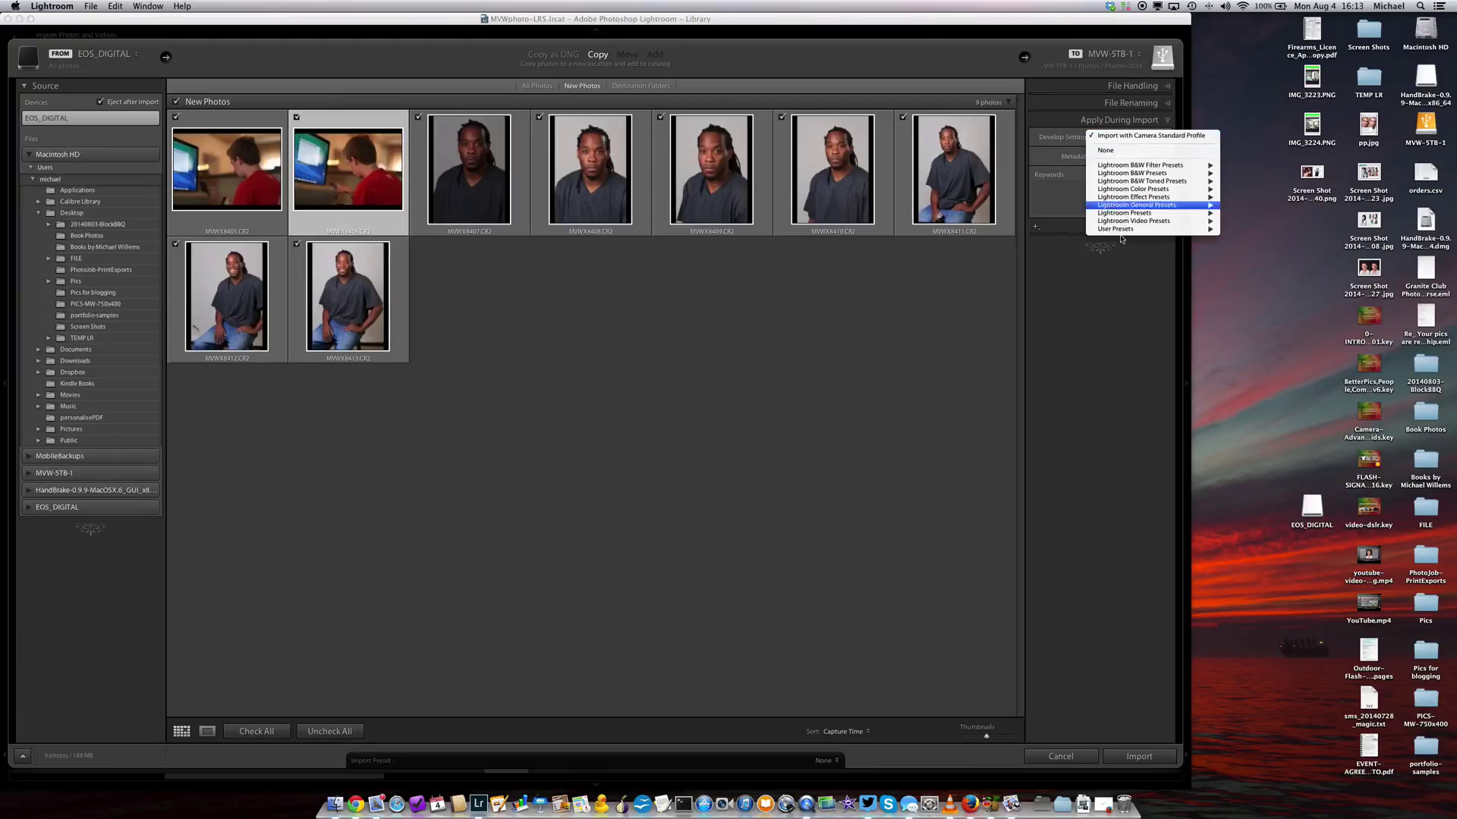
pyautogui.moveTo(1120, 232)
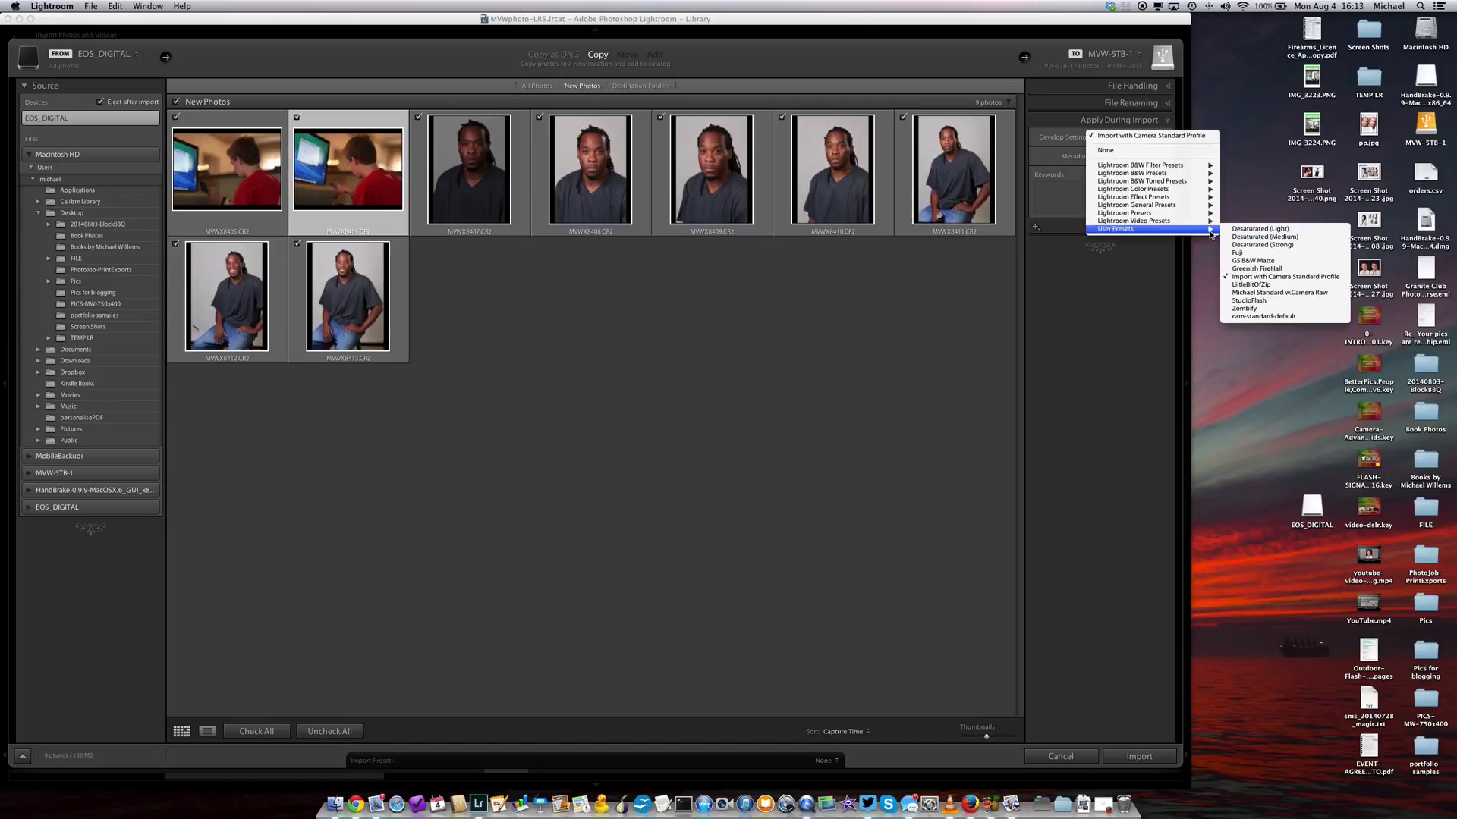
pyautogui.click(1289, 317)
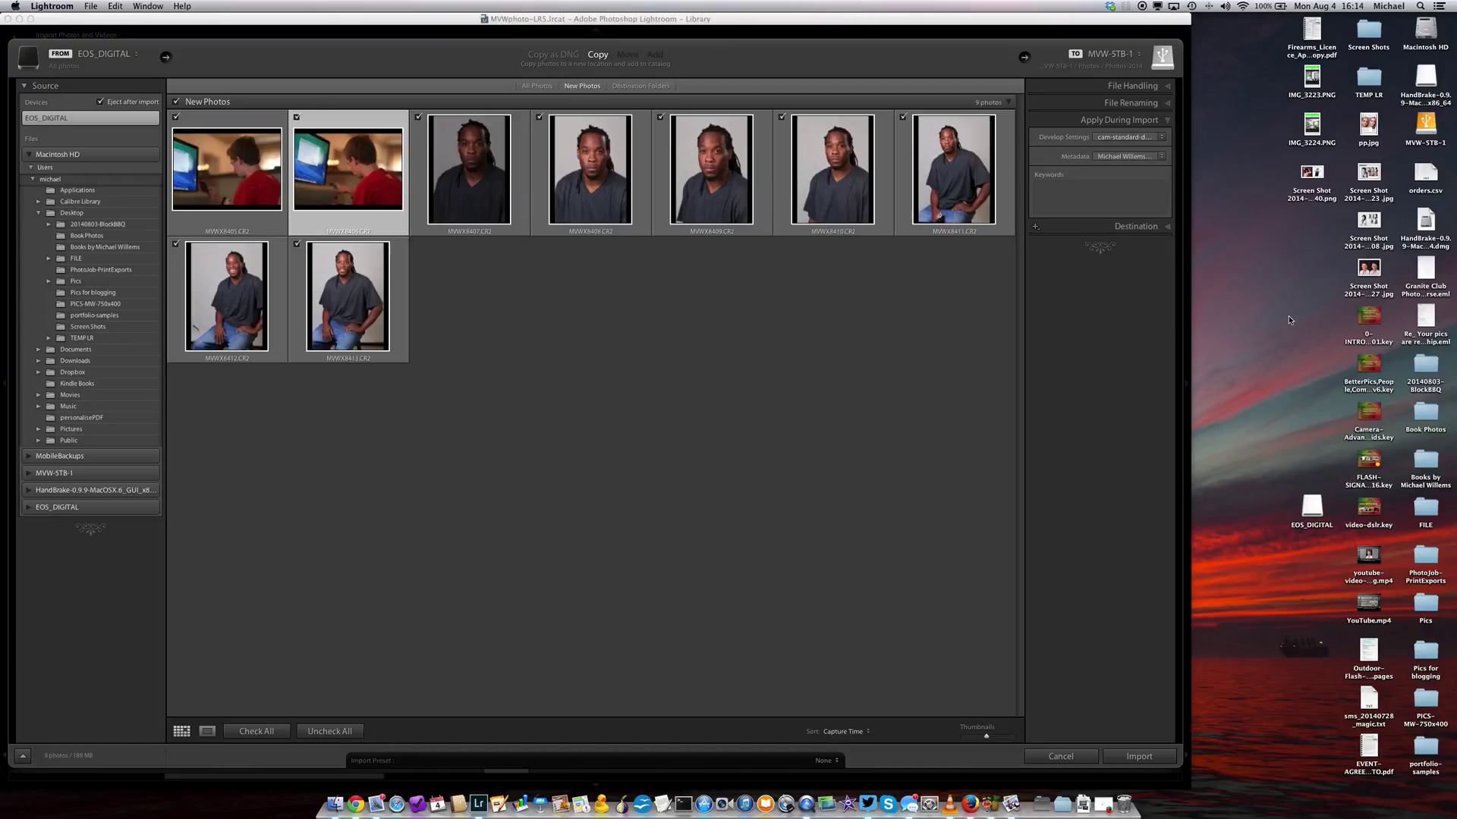
pyautogui.click(1114, 158)
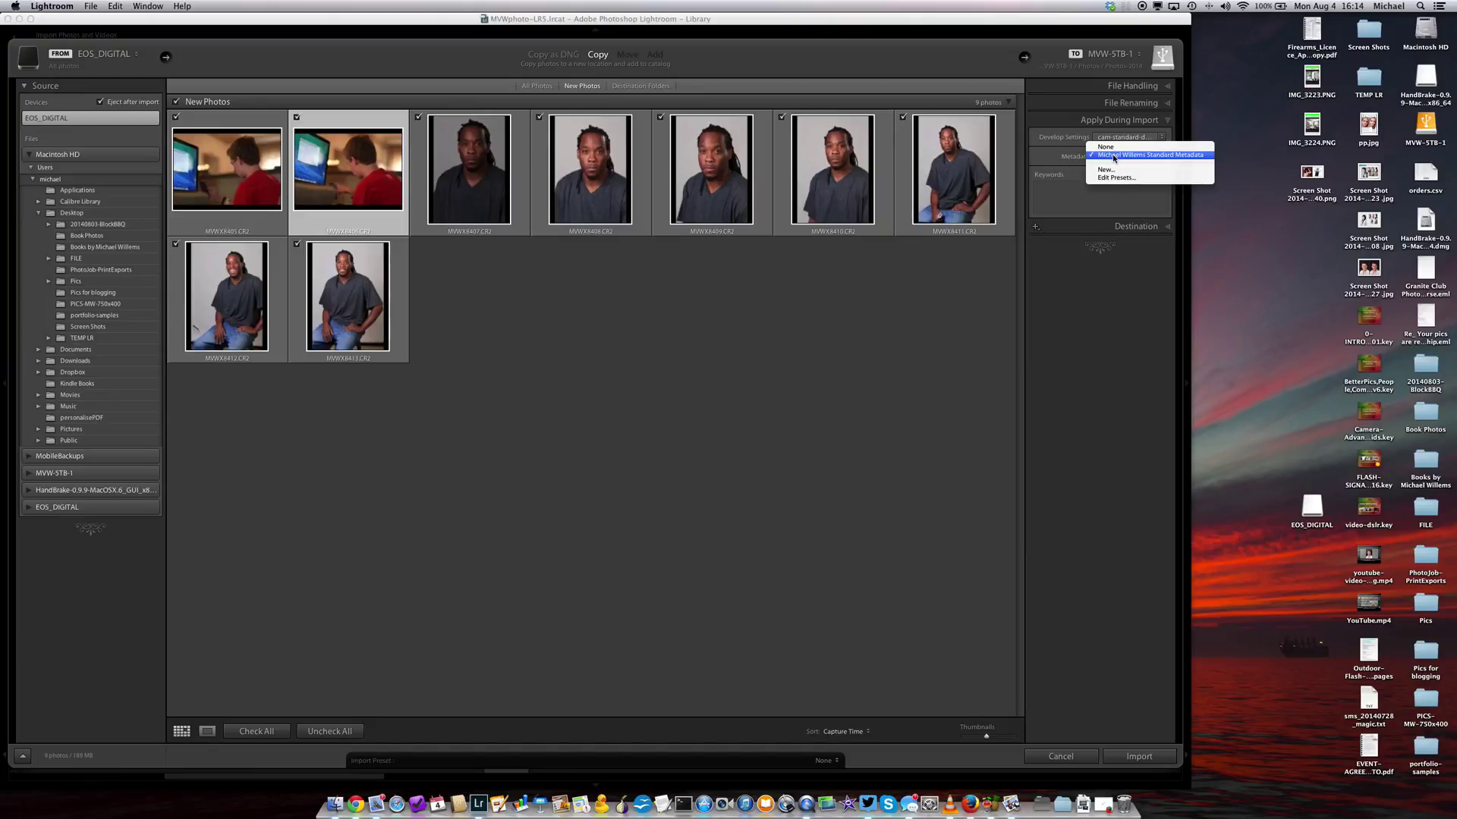
pyautogui.click(1114, 154)
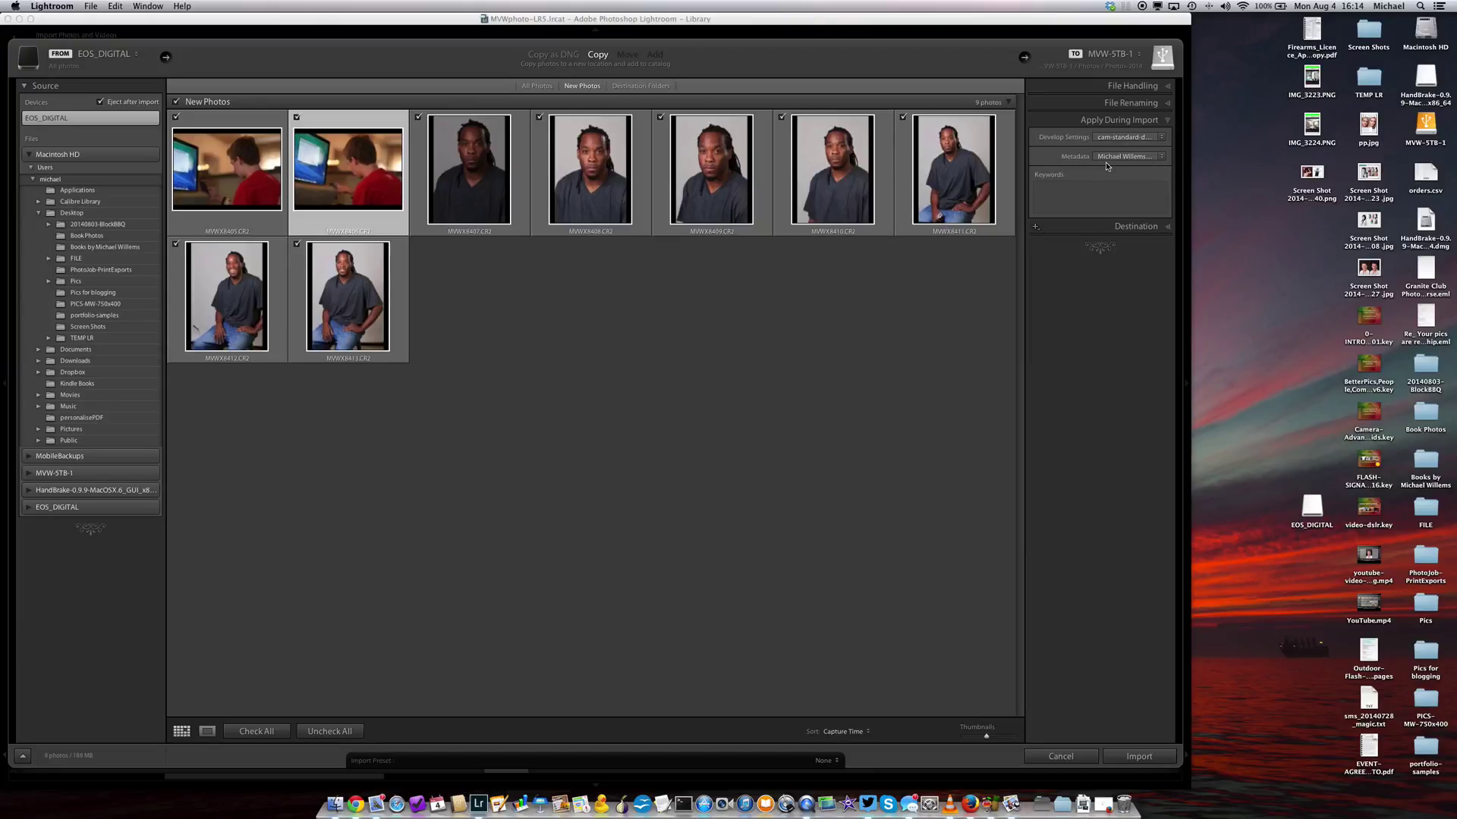
# Start the import and enable 'Make defaults specific to camera serial number' in Presets preferences.
pyautogui.press('Return')
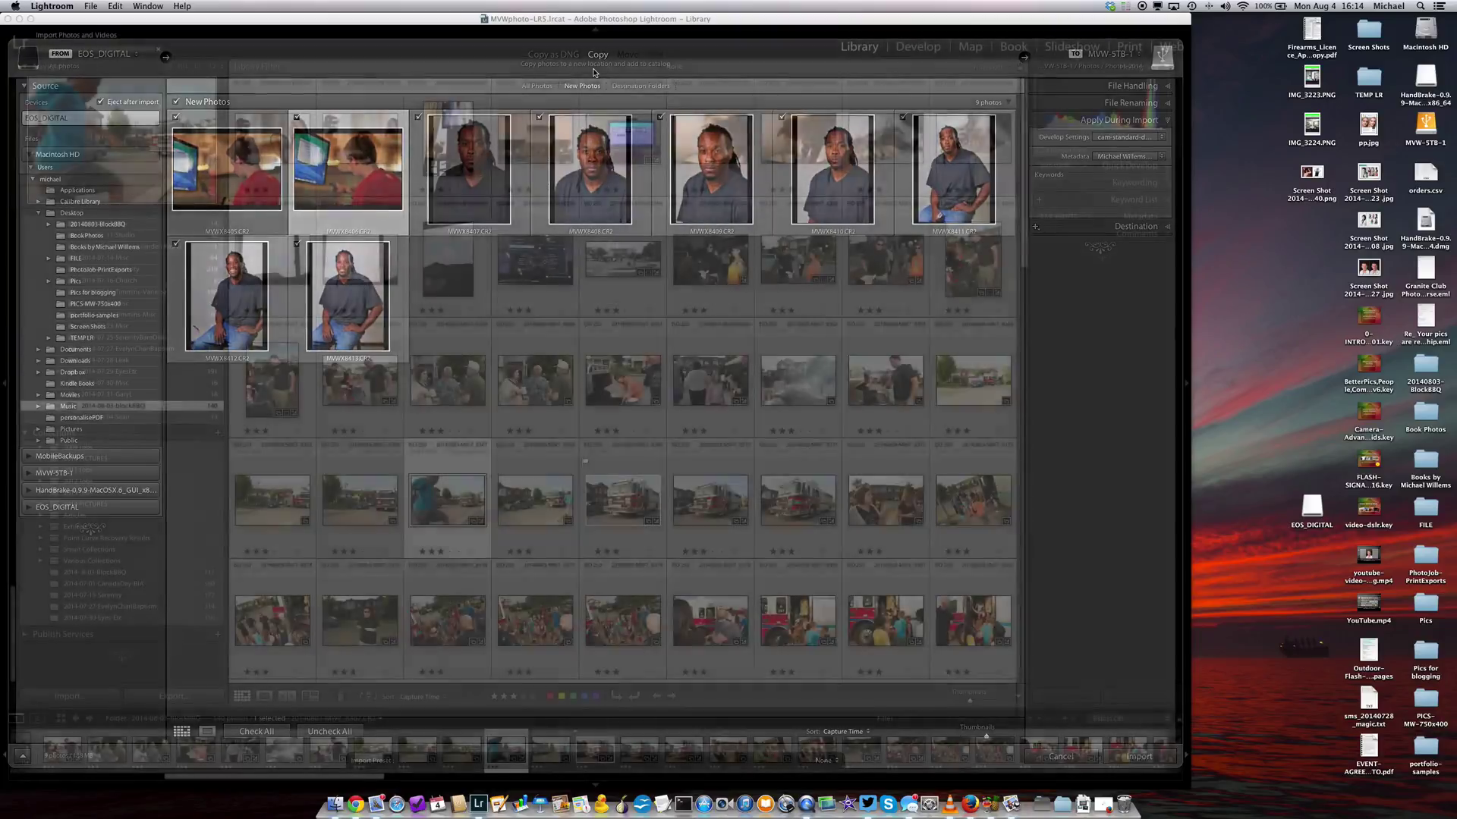
pyautogui.click(51, 6)
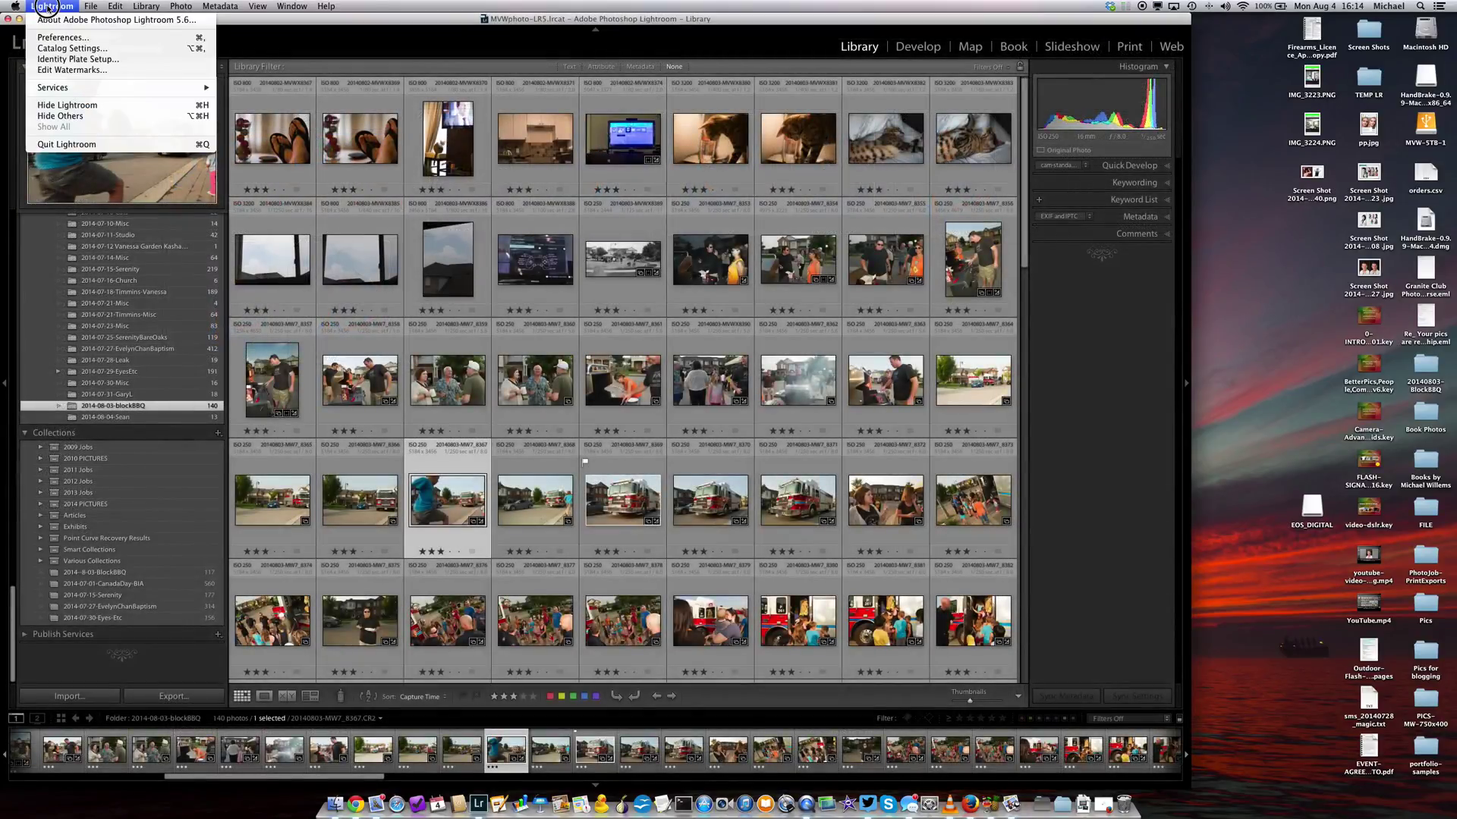
pyautogui.click(60, 38)
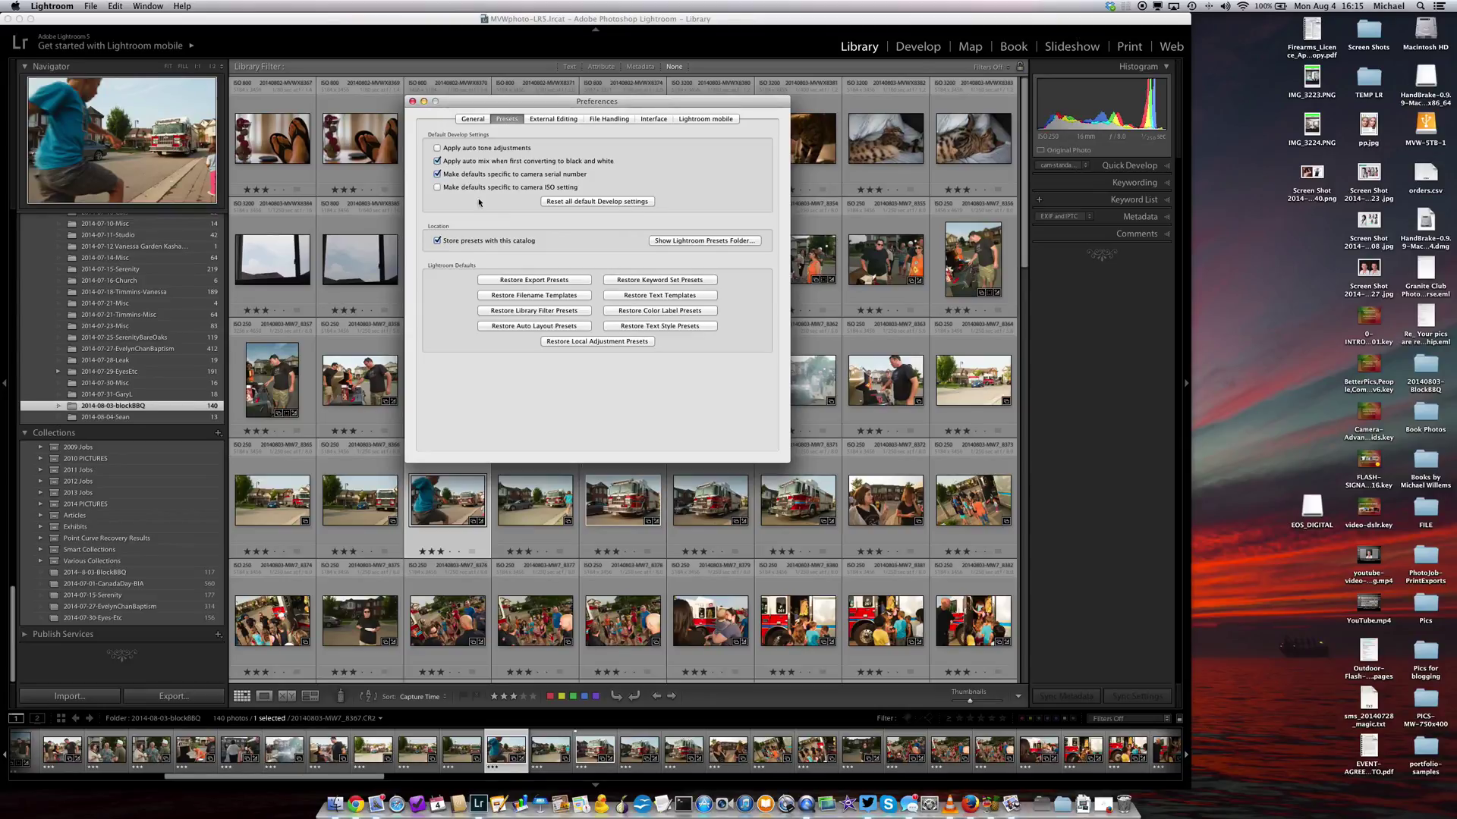
pyautogui.click(449, 175)
pyautogui.click(438, 175)
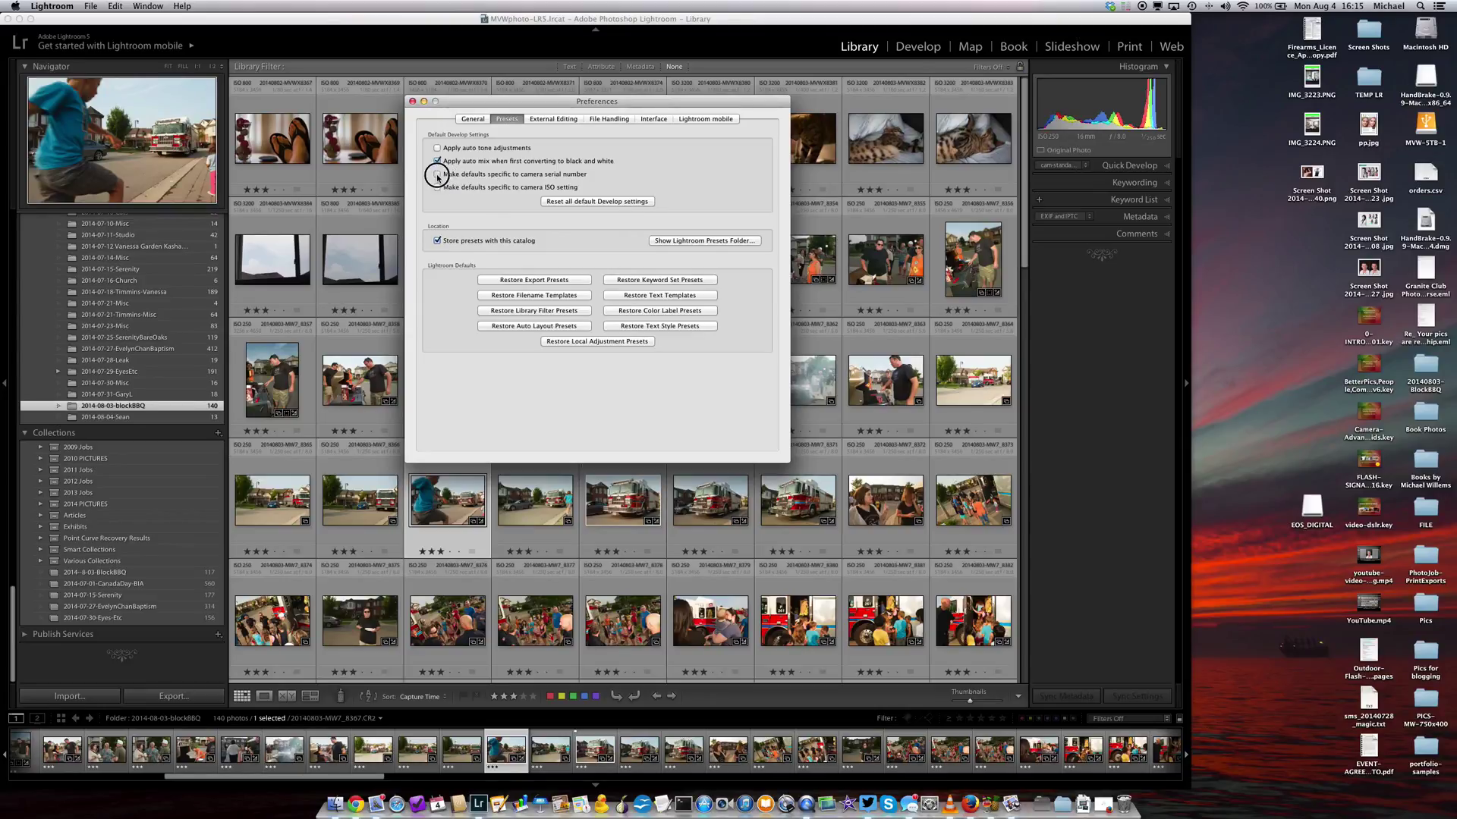